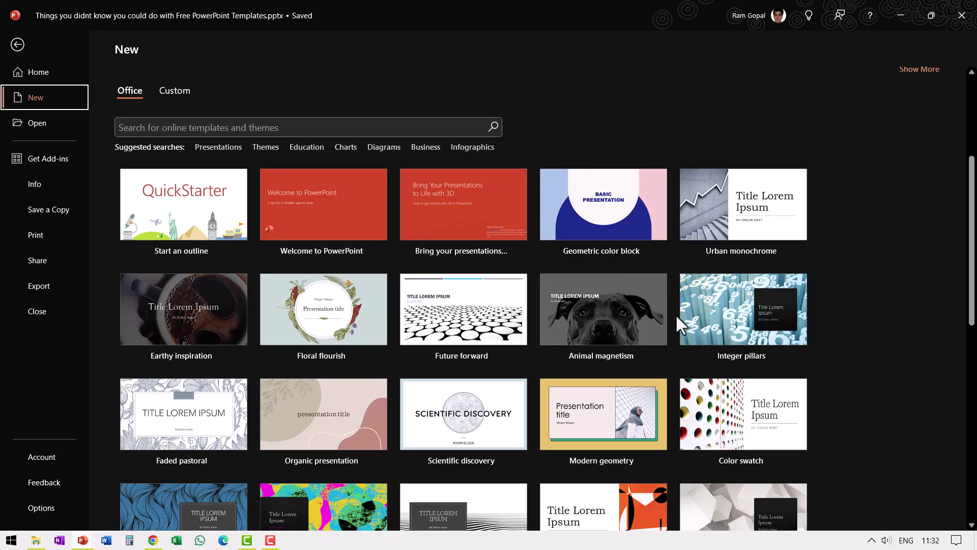
- Switch from PowerPoint's template gallery to the Google results for 'powerpoint templates microsoft'
key(alt+Tab)
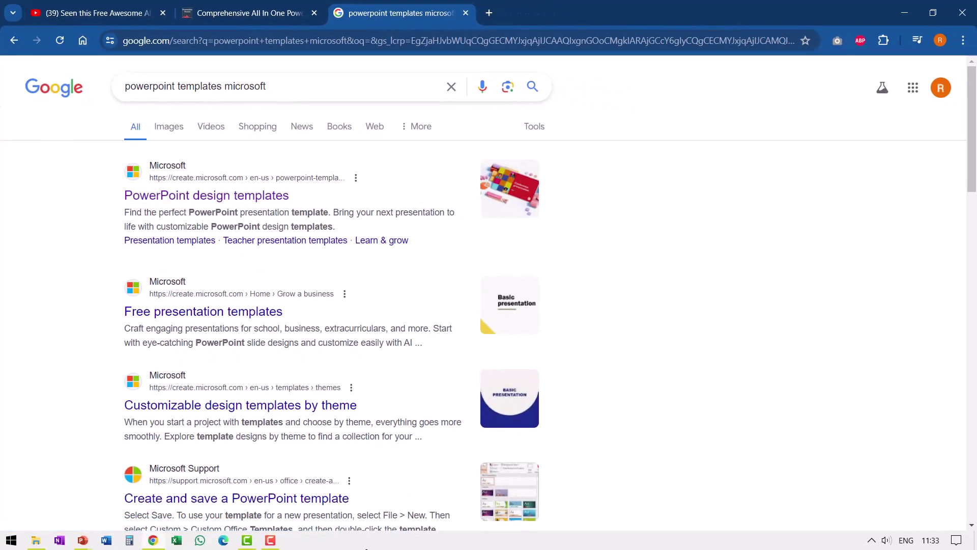
- Open the 'PowerPoint design templates' result from create.microsoft.com
click(192, 198)
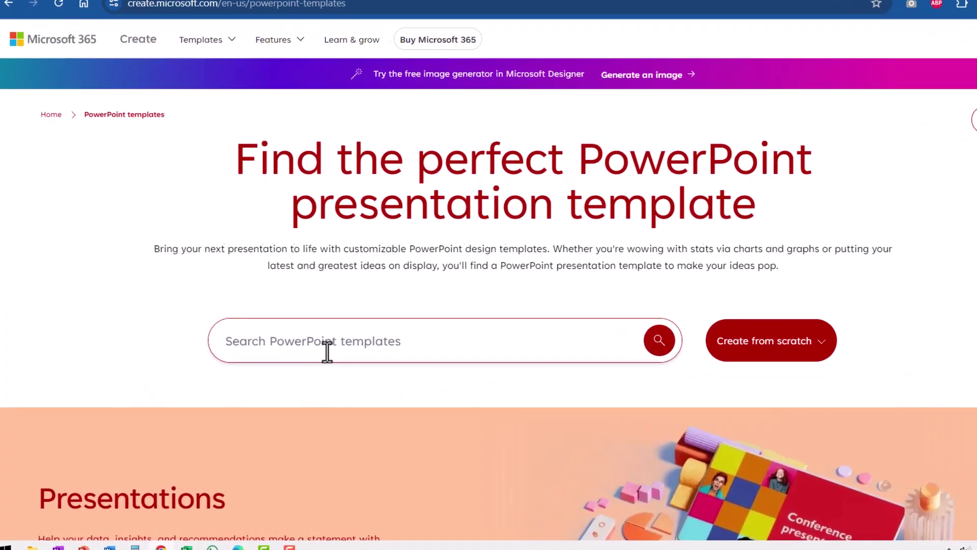
- Search Microsoft Create for 'Picture', open the Fashion photo album template, and play its preview
text(Picture)
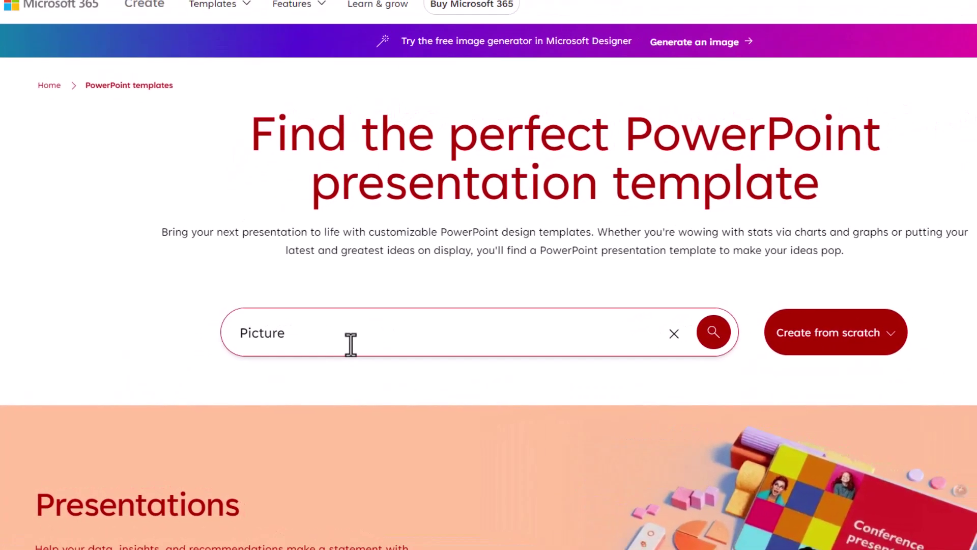
key(Return)
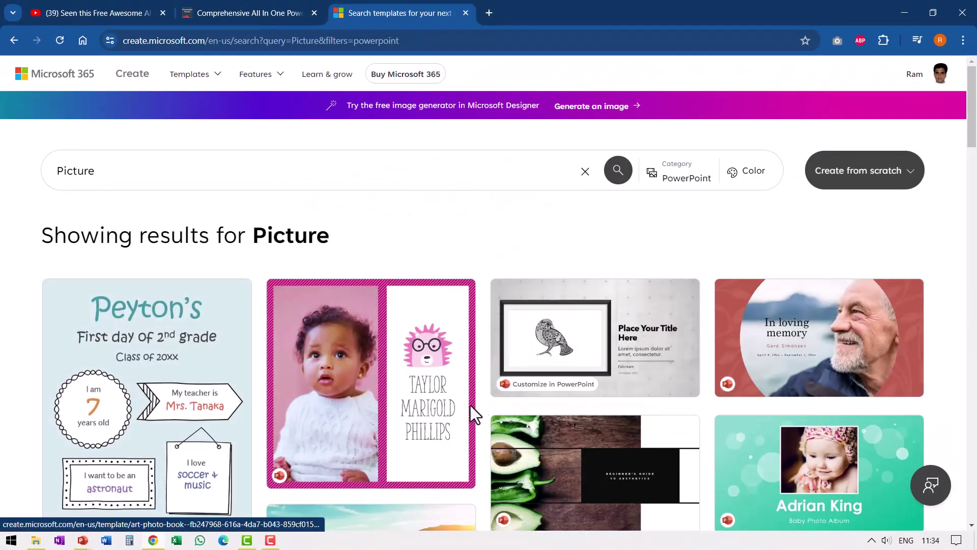
scroll(723, 371, down, 5)
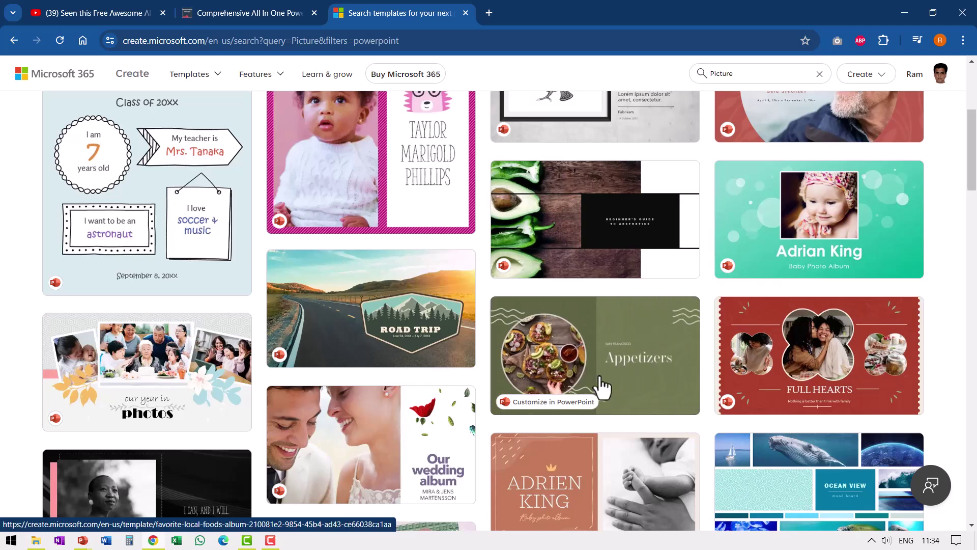
scroll(618, 288, down, 5)
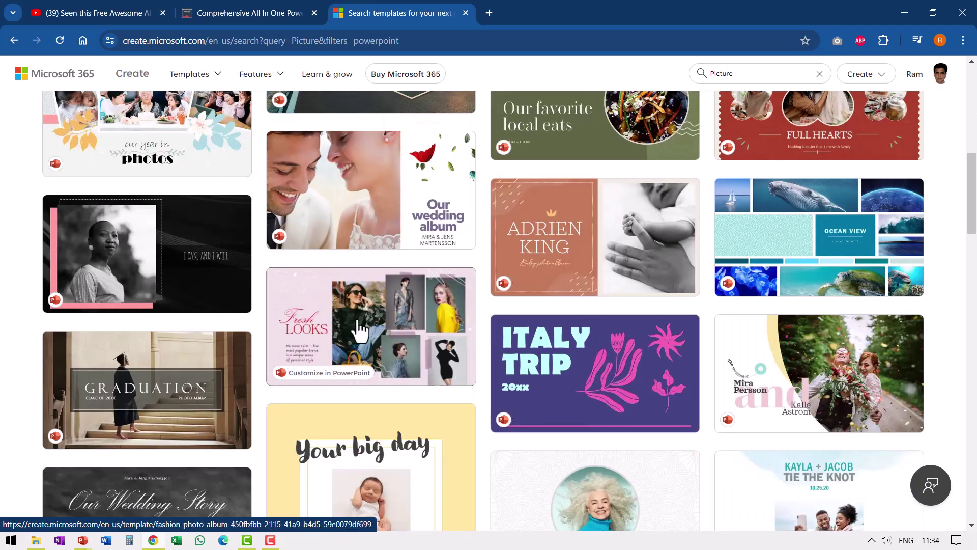
click(371, 331)
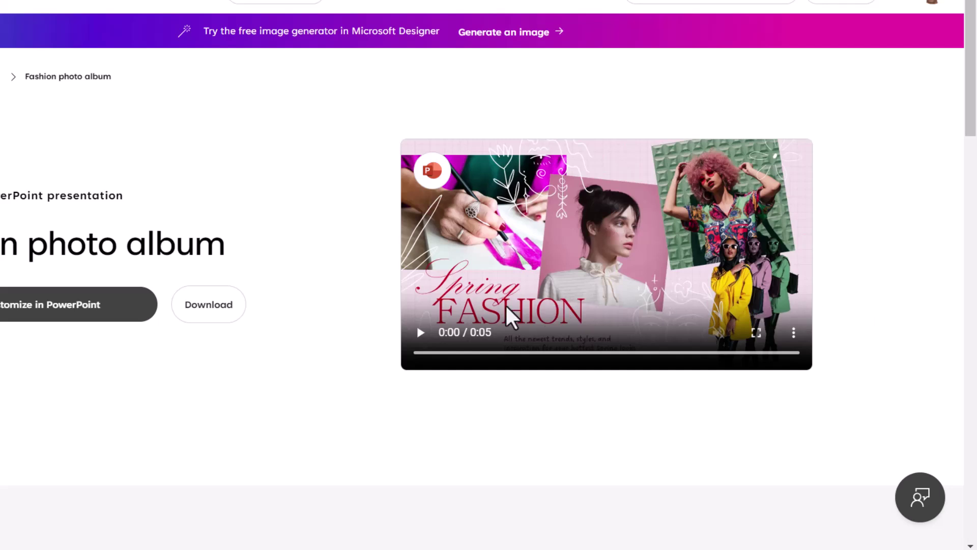
click(421, 334)
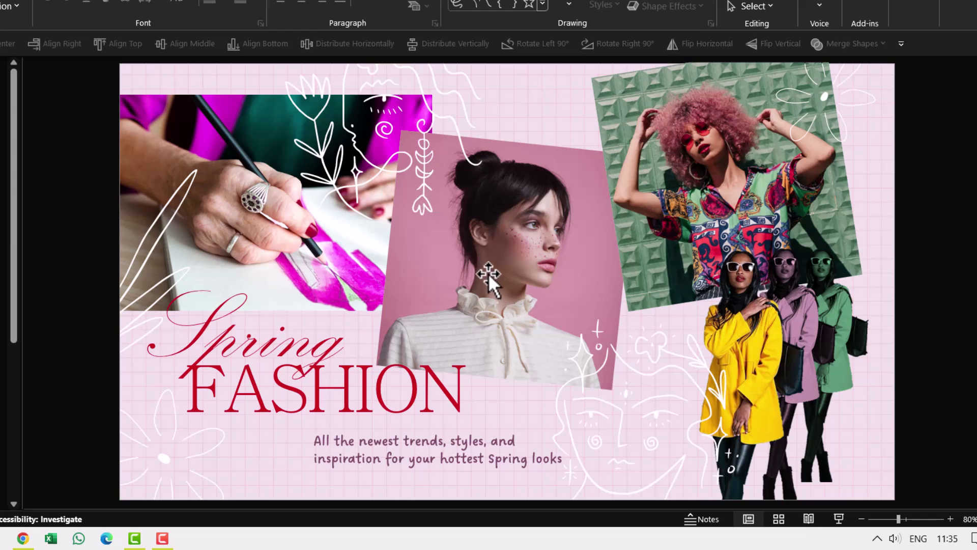
- Delete the pink portrait and insert the photo of two men into its placeholder
click(507, 253)
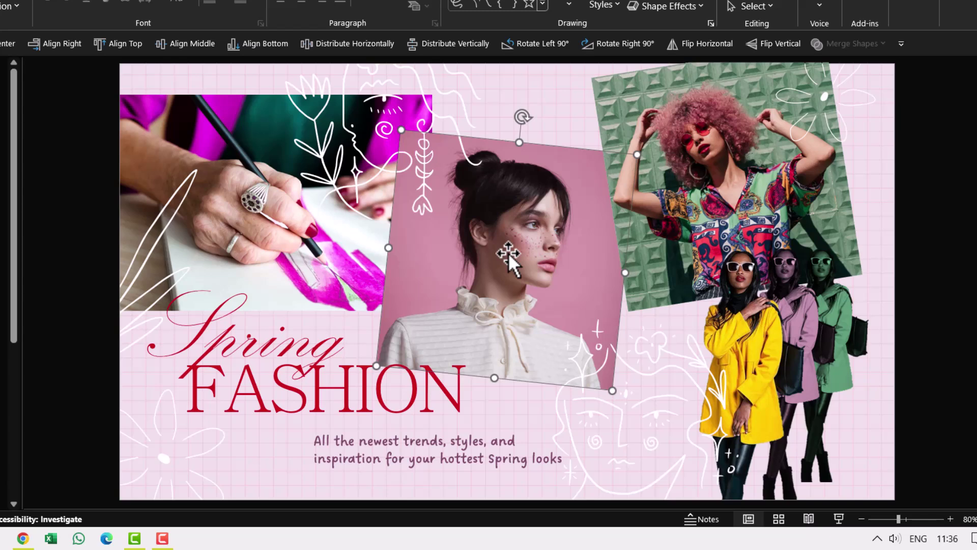
key(Delete)
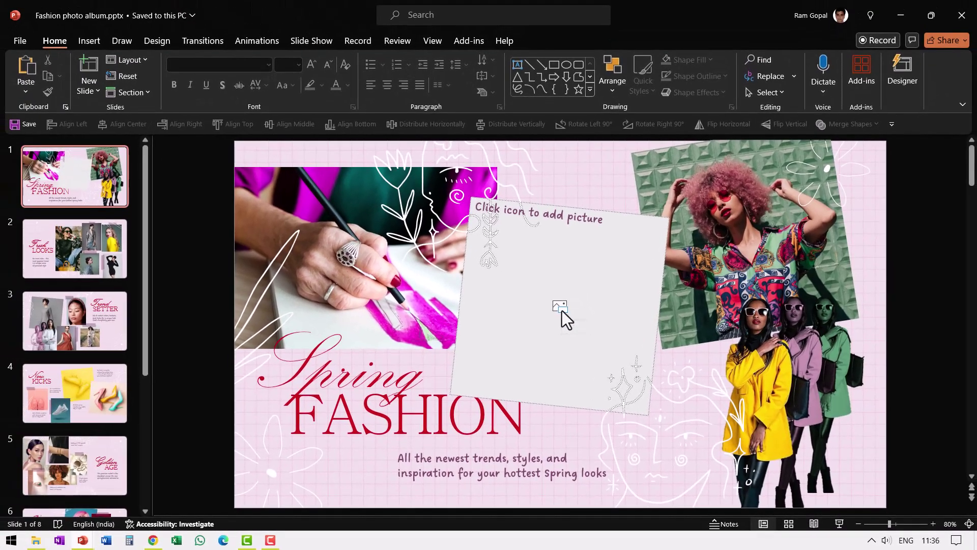
click(562, 311)
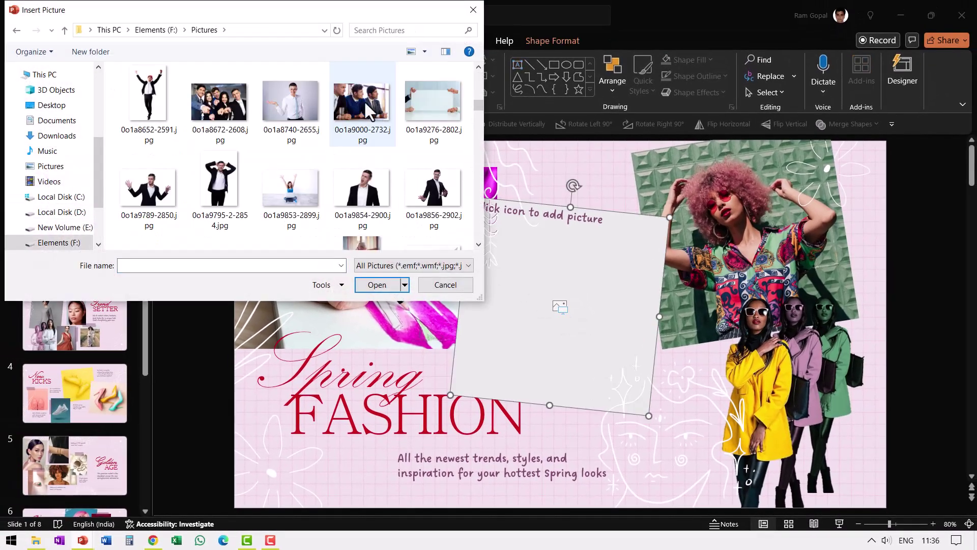
click(365, 100)
click(378, 284)
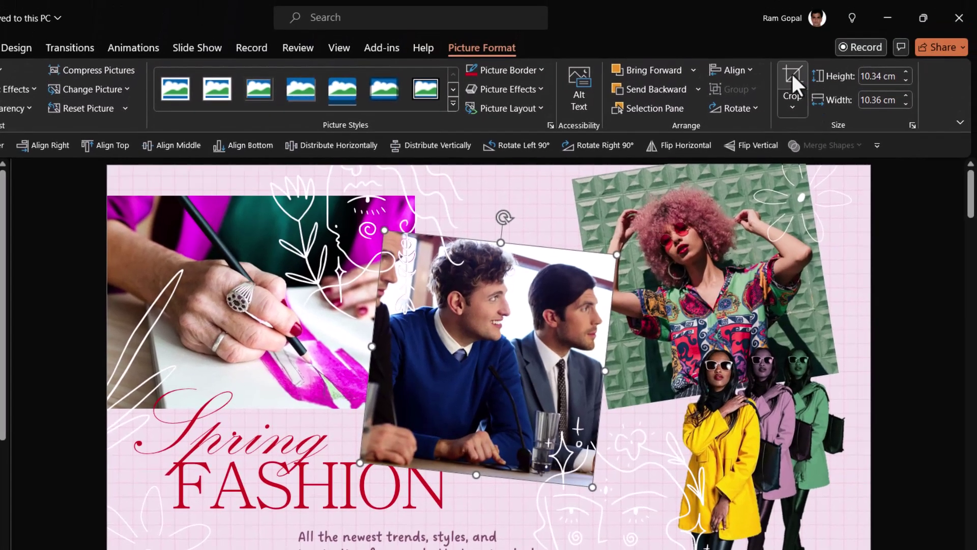
- Crop the new photo to shift it right within its frame
click(792, 74)
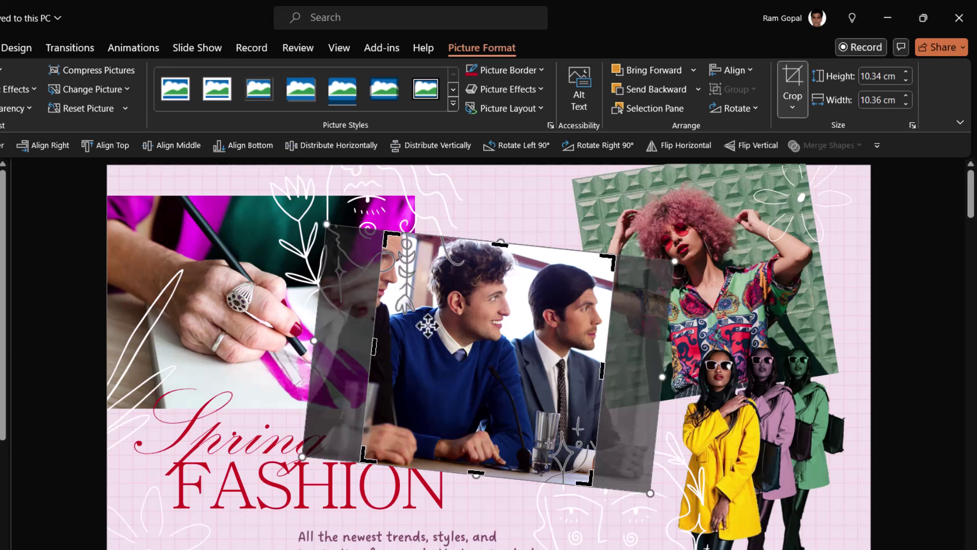
drag(428, 326, 471, 332)
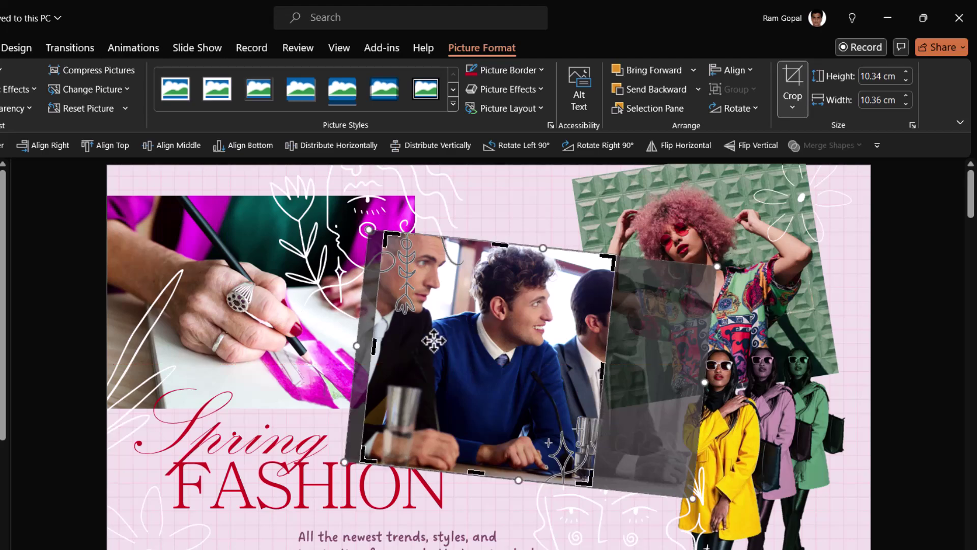
click(906, 317)
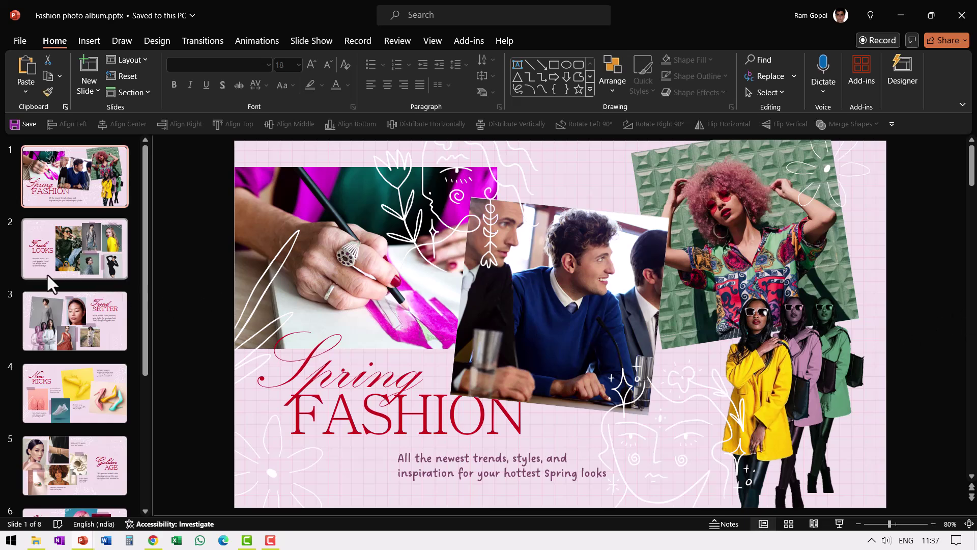
- Review slides Fresh LOOKS, Trend SETTER and New KICKS, the Organic Section Divider Option 2 slide, then return to Chrome
click(78, 278)
click(81, 334)
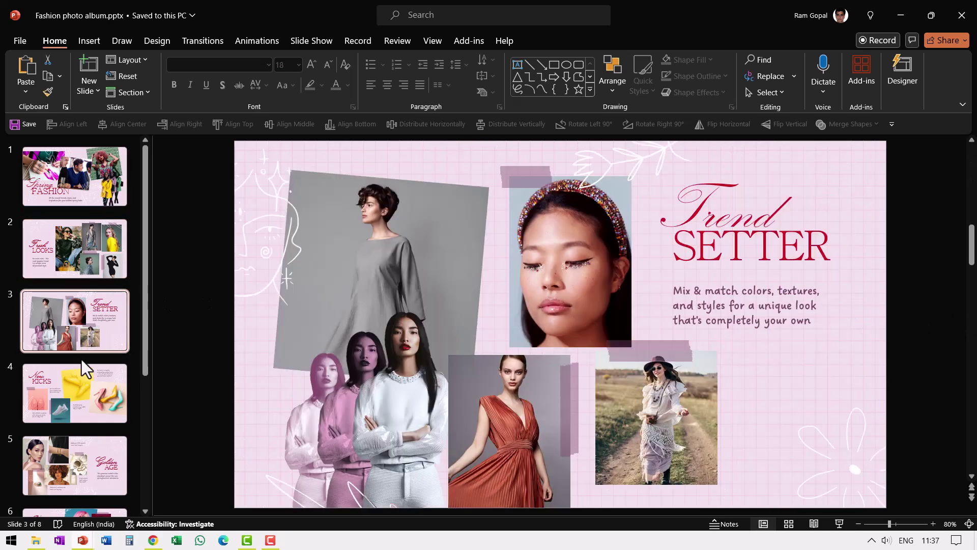
click(75, 407)
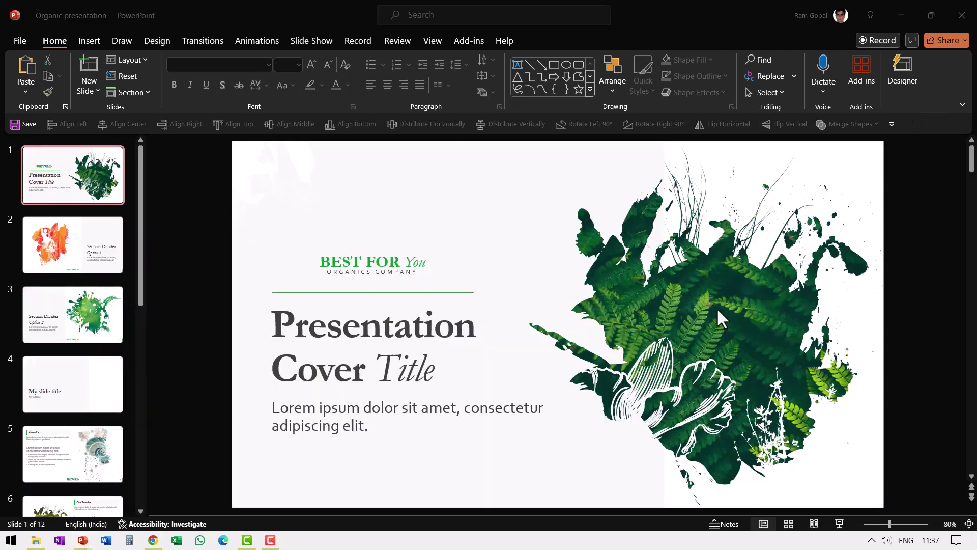
click(77, 319)
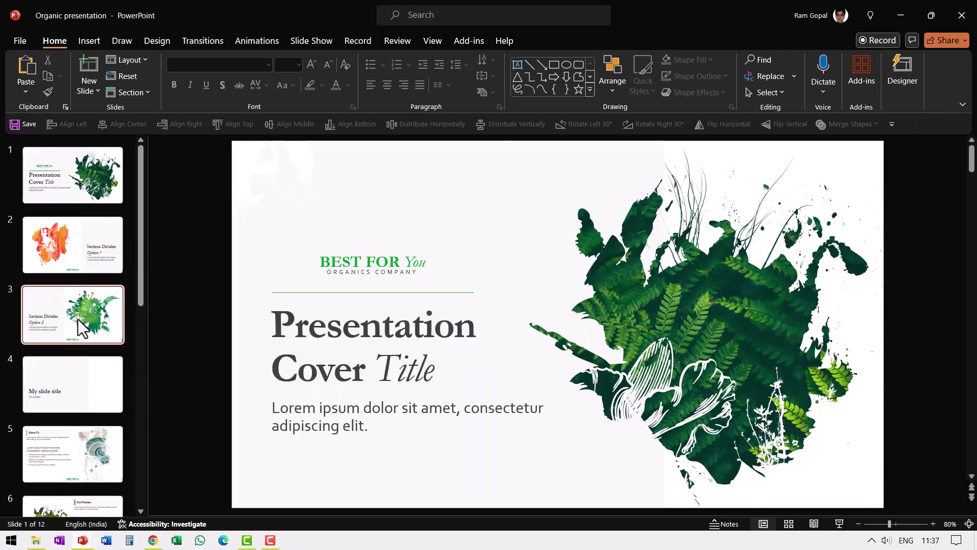
key(alt+Tab)
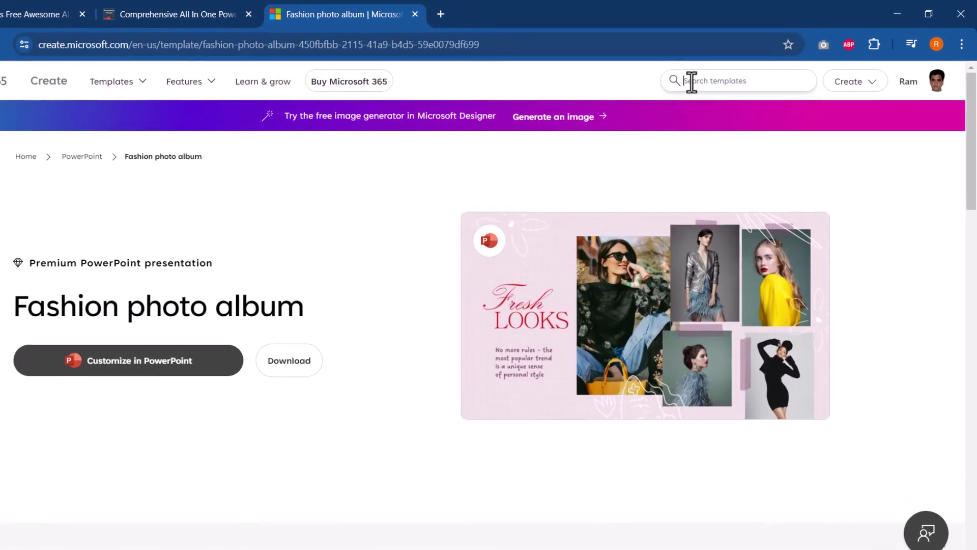
- Search Microsoft Create templates for 'brush effect' and scroll through the results
click(717, 74)
text(brush effect)
key(Return)
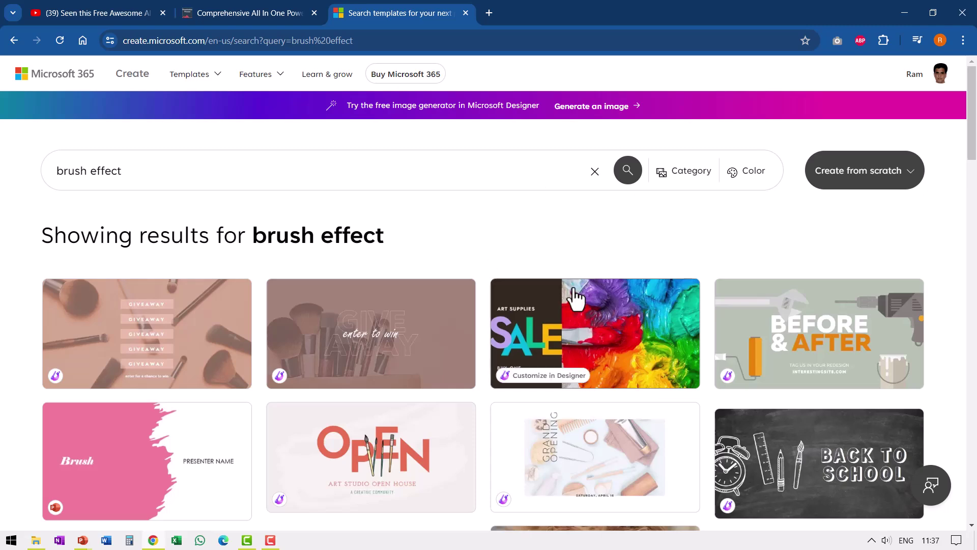
scroll(680, 323, down, 2)
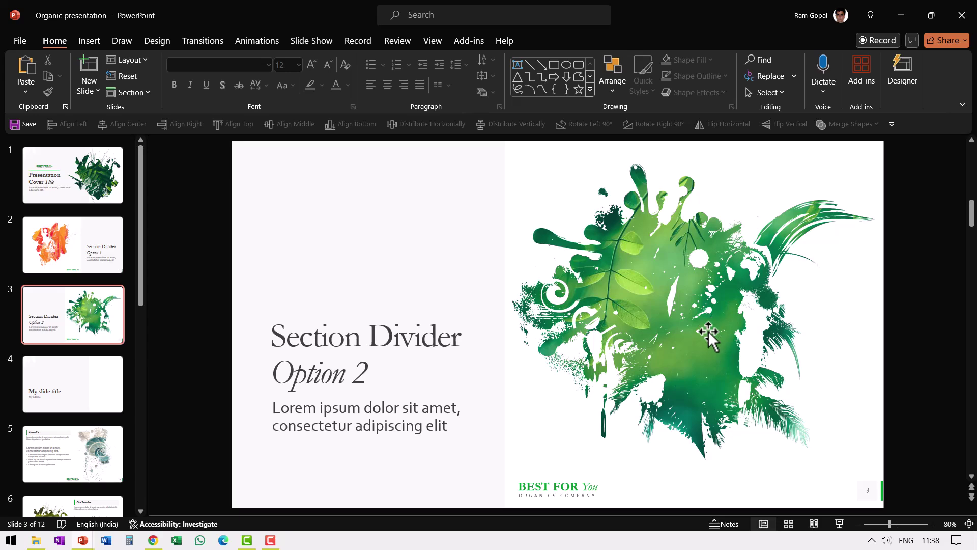
- Replace the green foliage splash picture with the pink tulips photo, then go to slide 1
click(709, 331)
key(Delete)
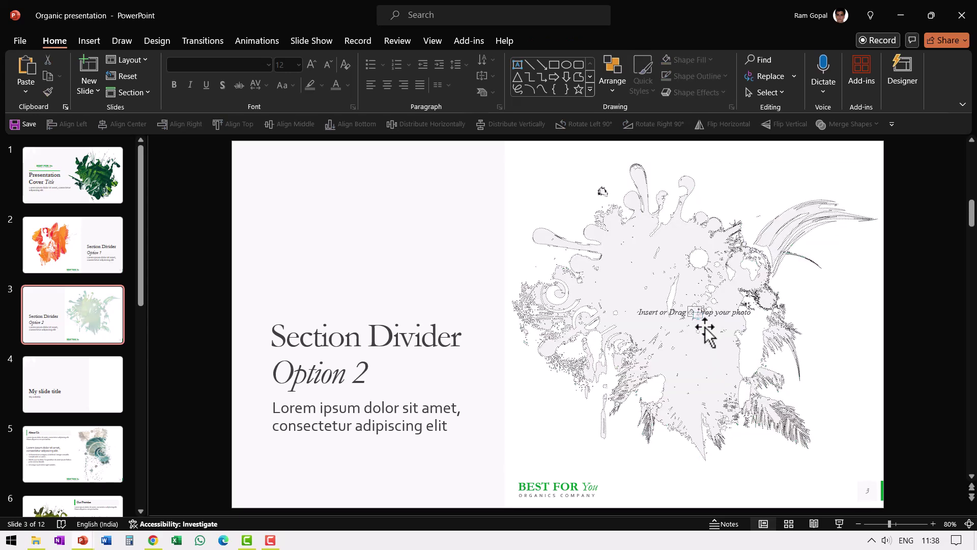
click(695, 313)
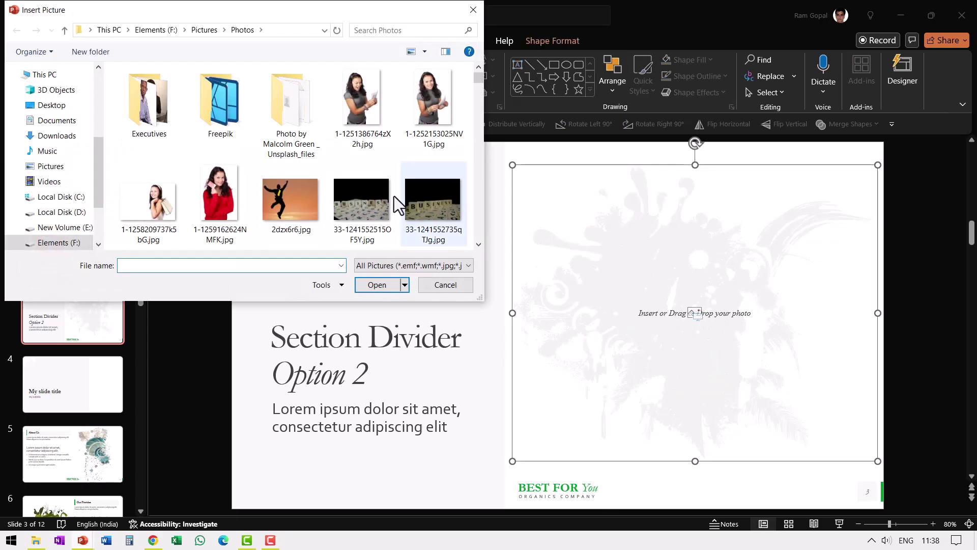
scroll(215, 112, down, 3)
click(216, 112)
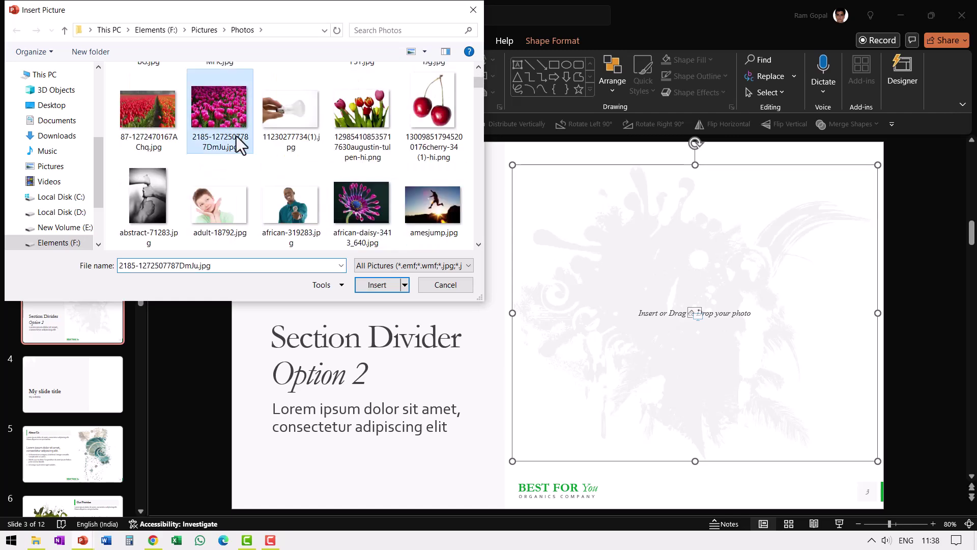
click(371, 285)
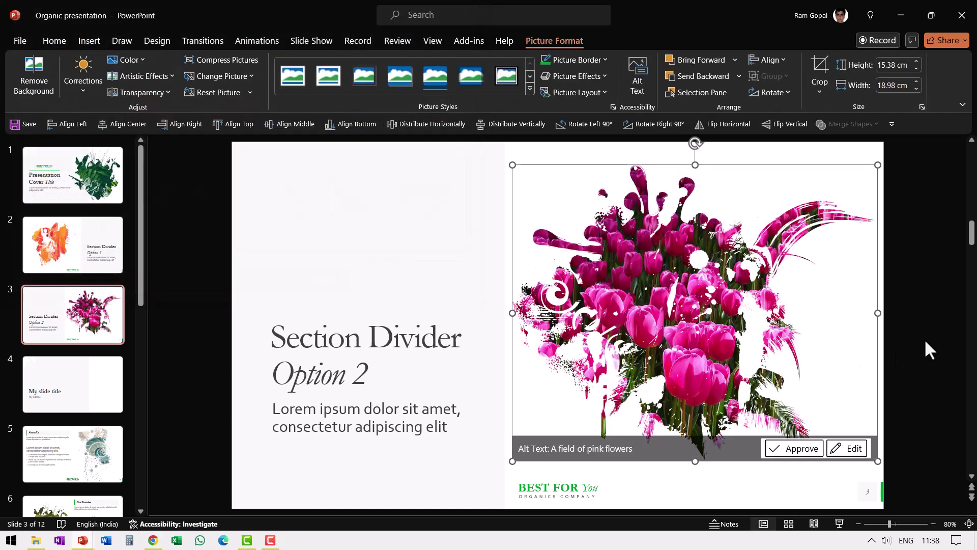
click(935, 323)
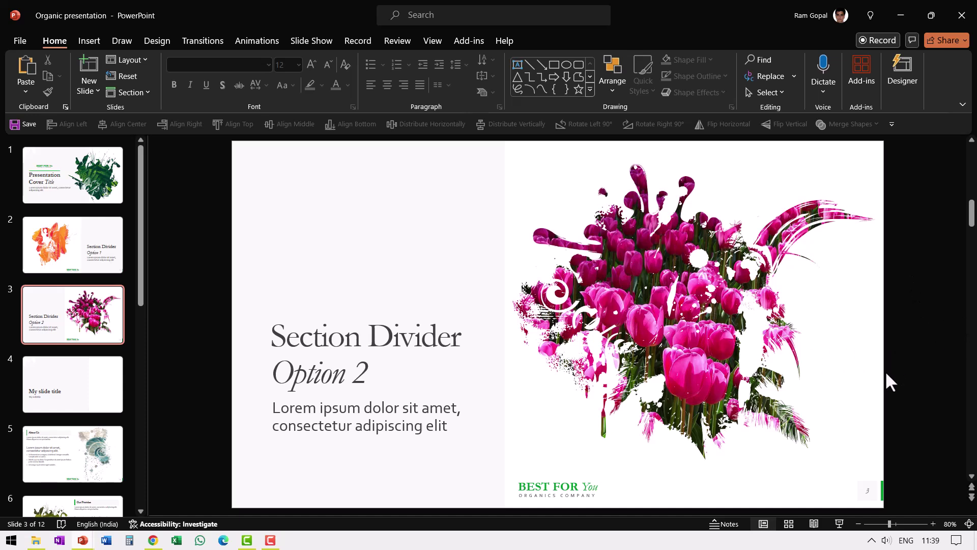
click(87, 191)
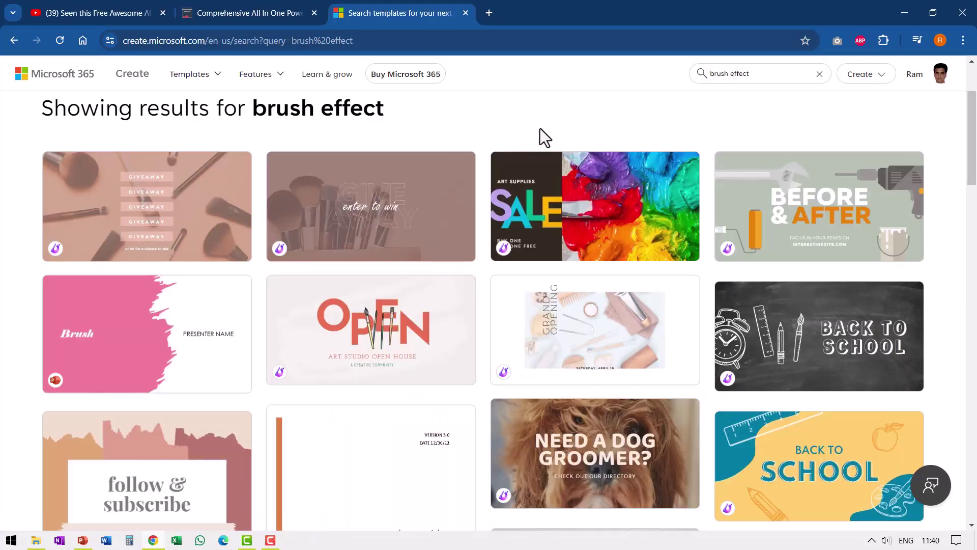
- Search Microsoft Create for 'Infographics' and scroll through the template results
click(819, 74)
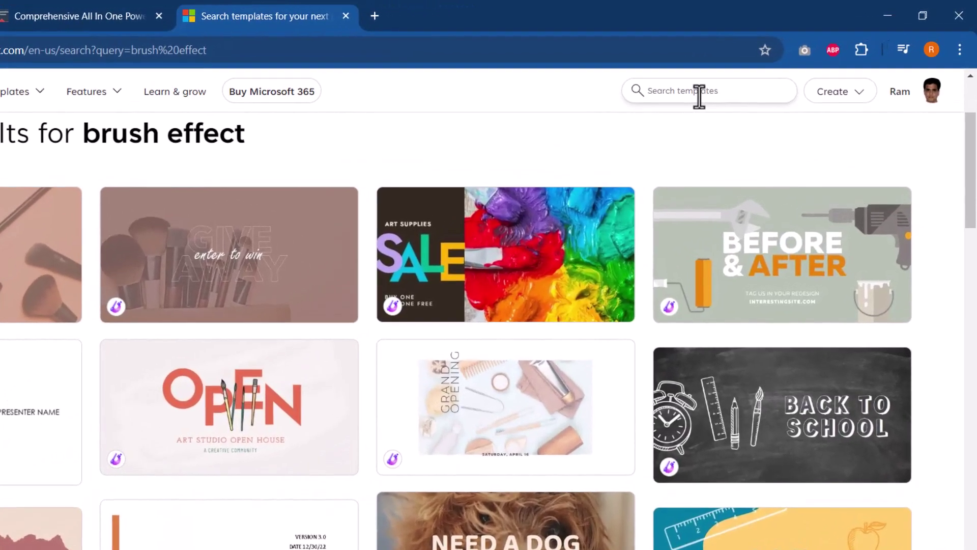
text(Infographics)
key(Return)
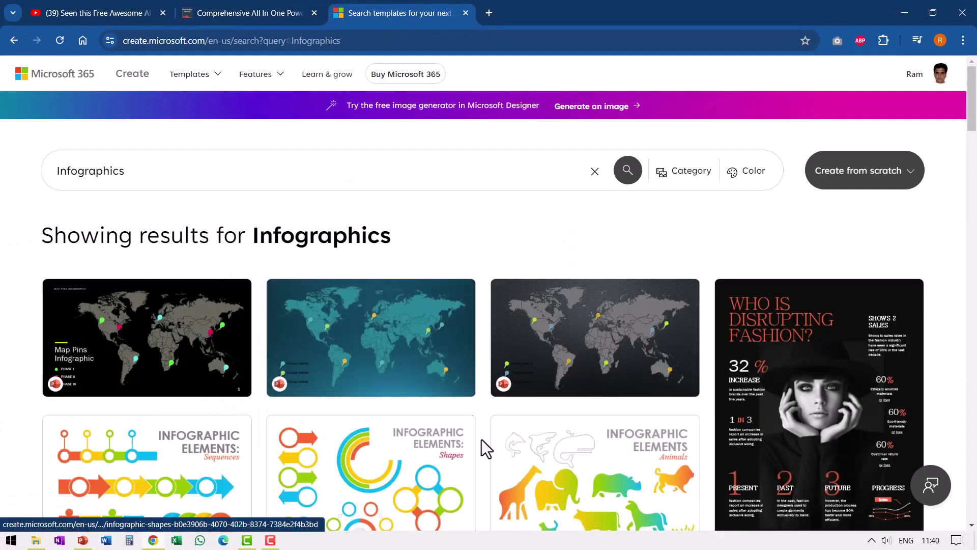
scroll(482, 438, down, 4)
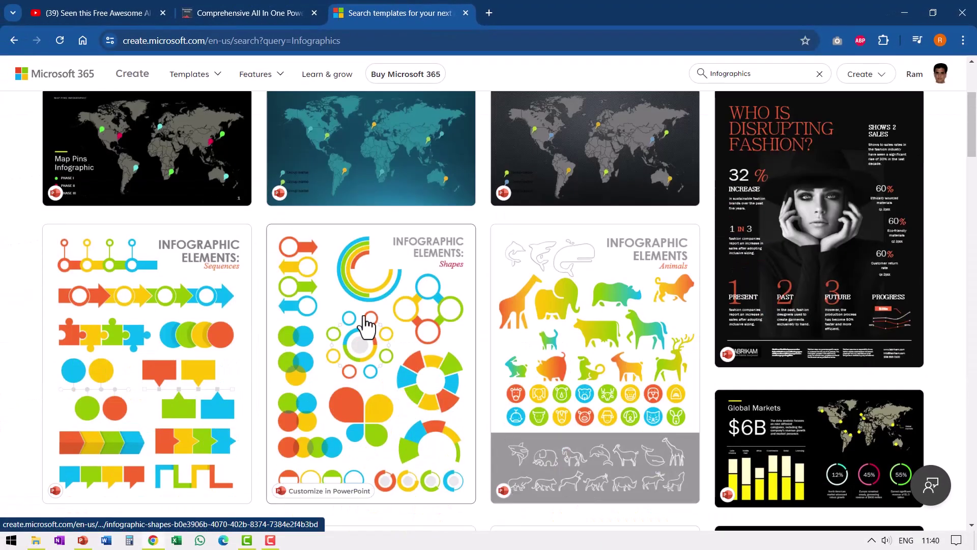
scroll(371, 323, down, 1)
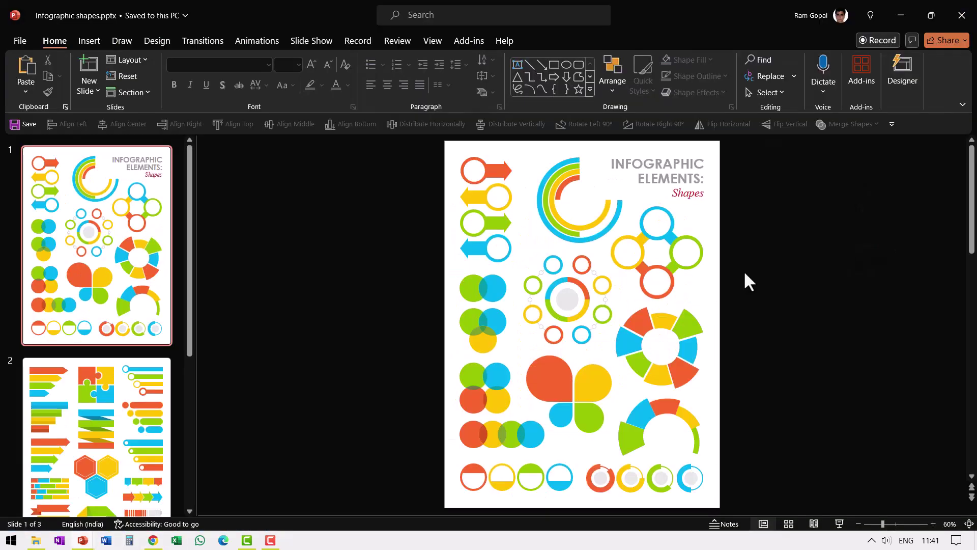
- Look through slides 2 and 3 of the Infographic shapes template, then return to slide 1
click(157, 403)
click(145, 395)
scroll(138, 326, up, 5)
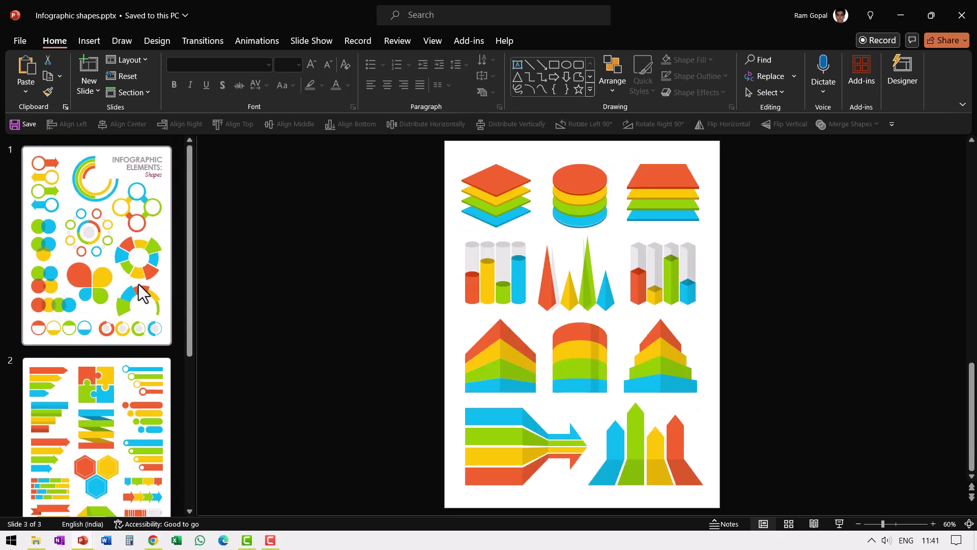
click(139, 281)
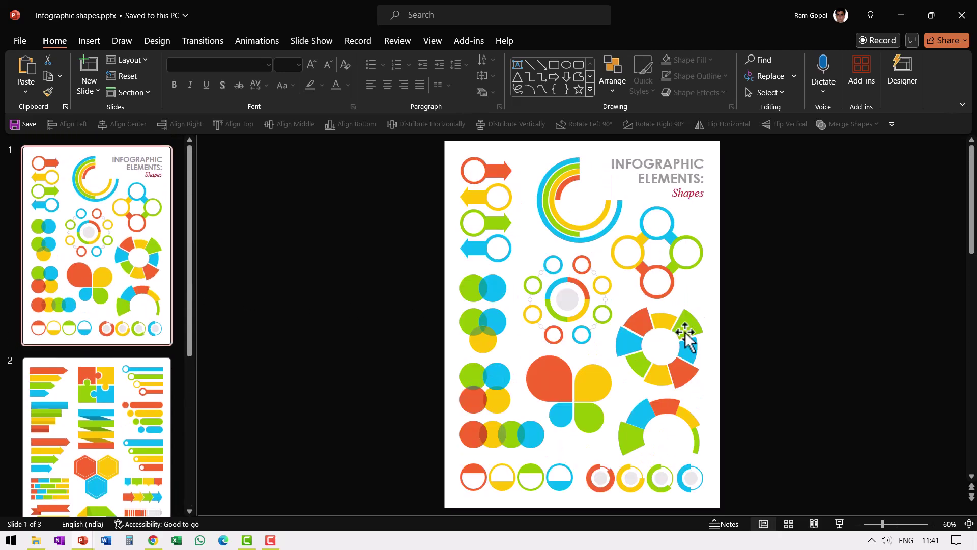
- Select every piece of the central ring-of-circles graphic and group them with Ctrl+G
click(579, 285)
click(742, 322)
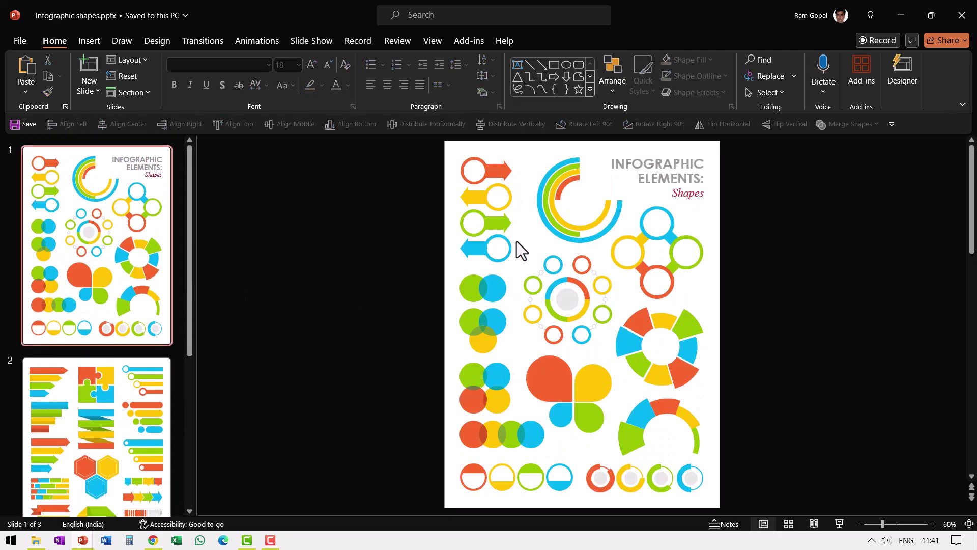
drag(516, 240, 623, 357)
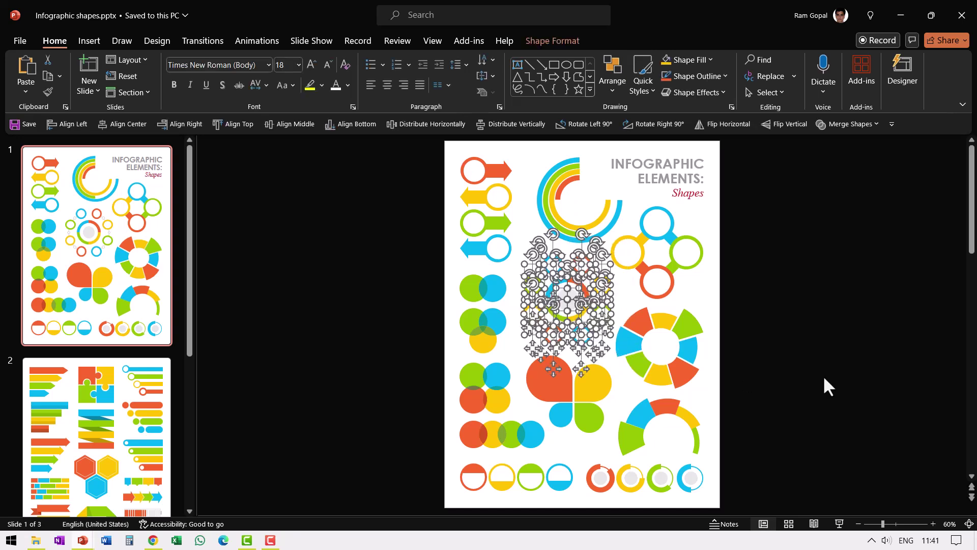
key(ctrl+g)
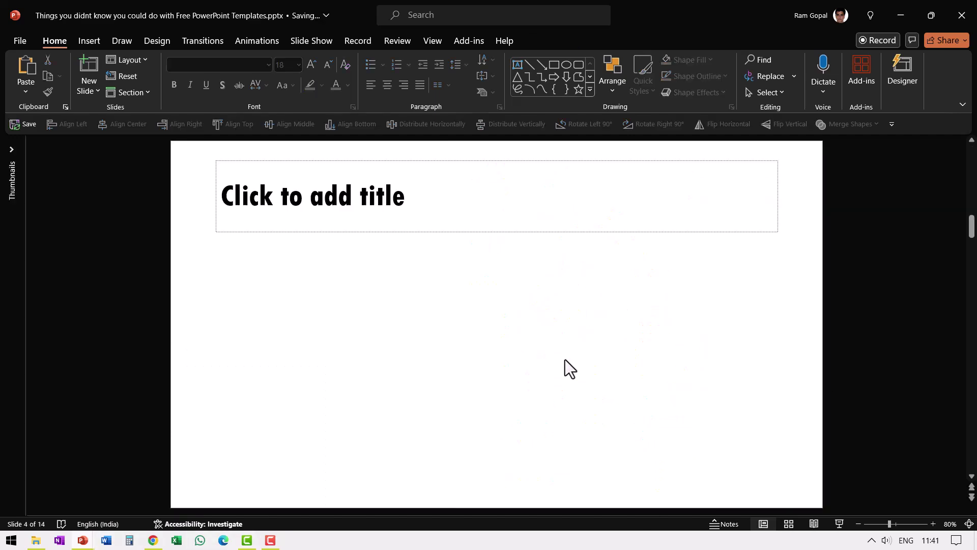
- Paste the ring graphic onto slide 4, enlarge it, and fill its top-right ring segment orange
key(ctrl+v)
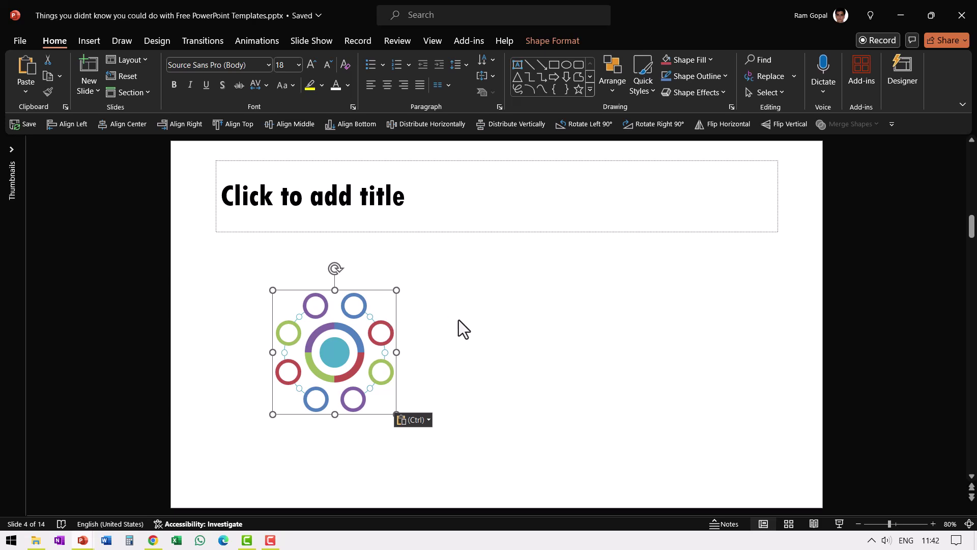
drag(397, 290, 574, 323)
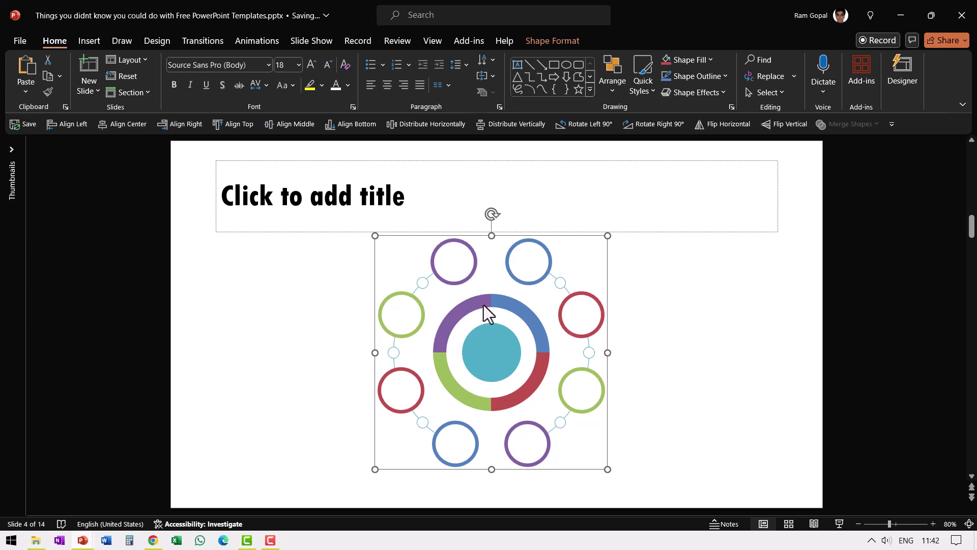
click(523, 316)
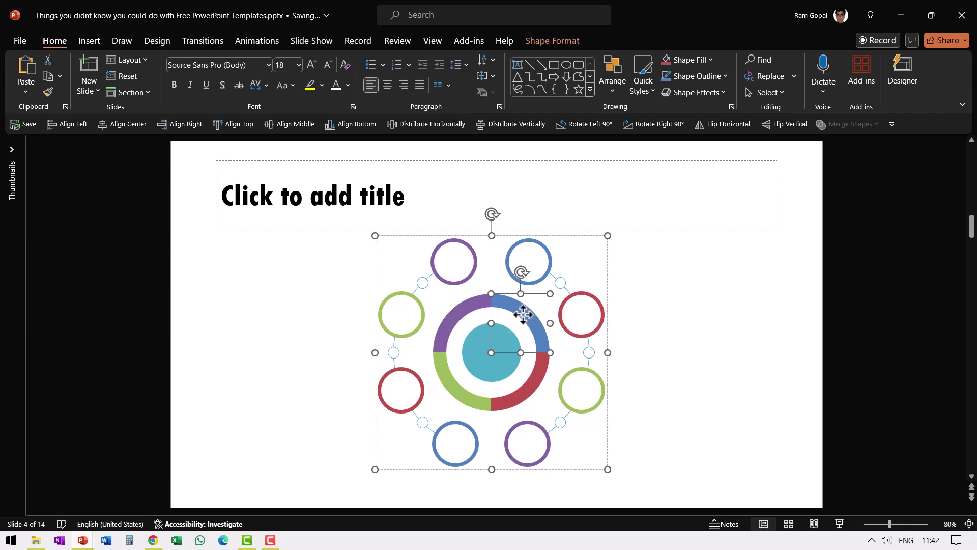
click(710, 59)
click(756, 160)
- Give the top-right circle an orange outline
click(542, 247)
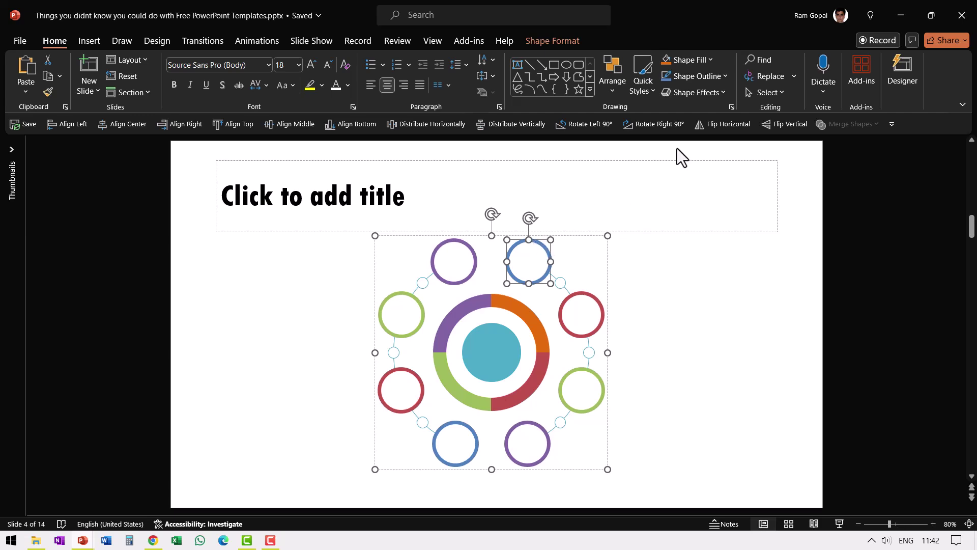
click(691, 78)
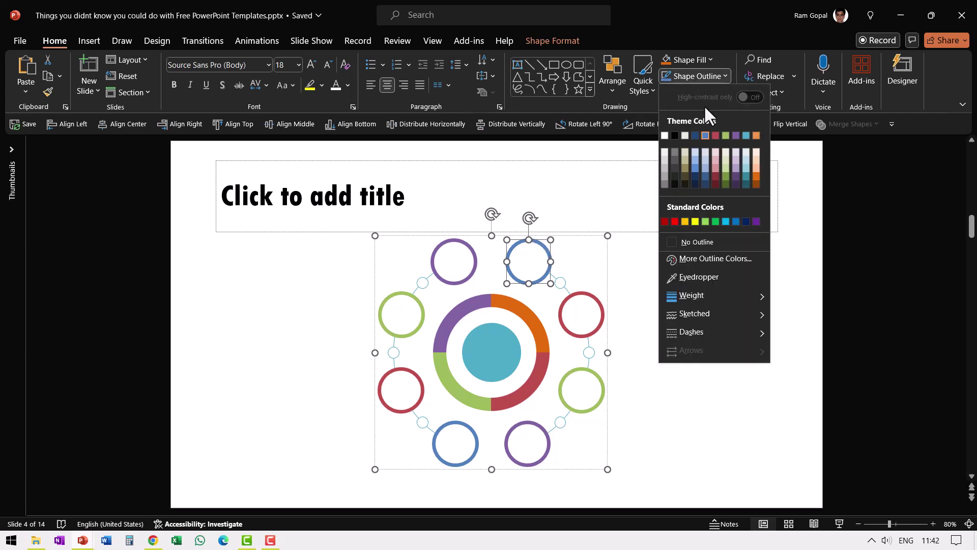
click(753, 173)
click(688, 306)
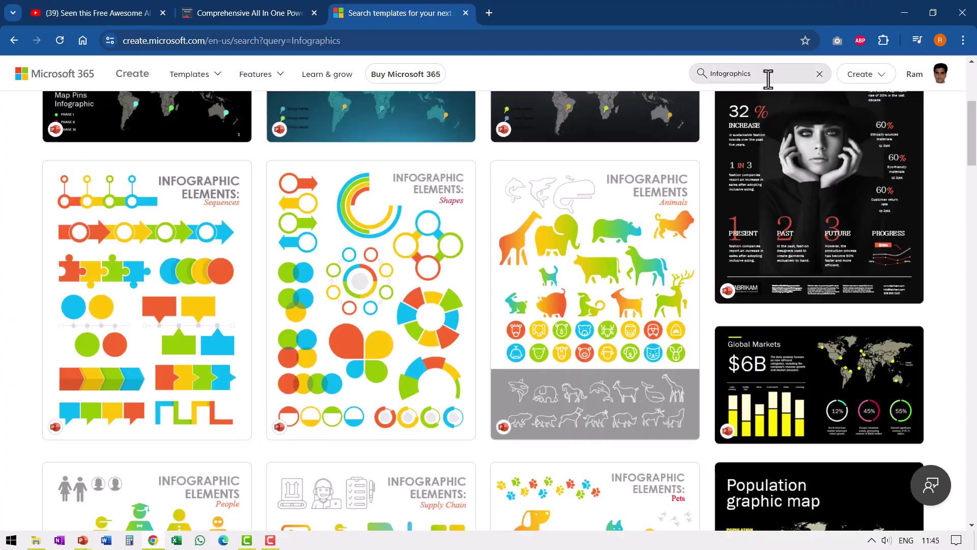
- Scroll down the Microsoft Create Infographics results to browse more templates
scroll(954, 266, down, 6)
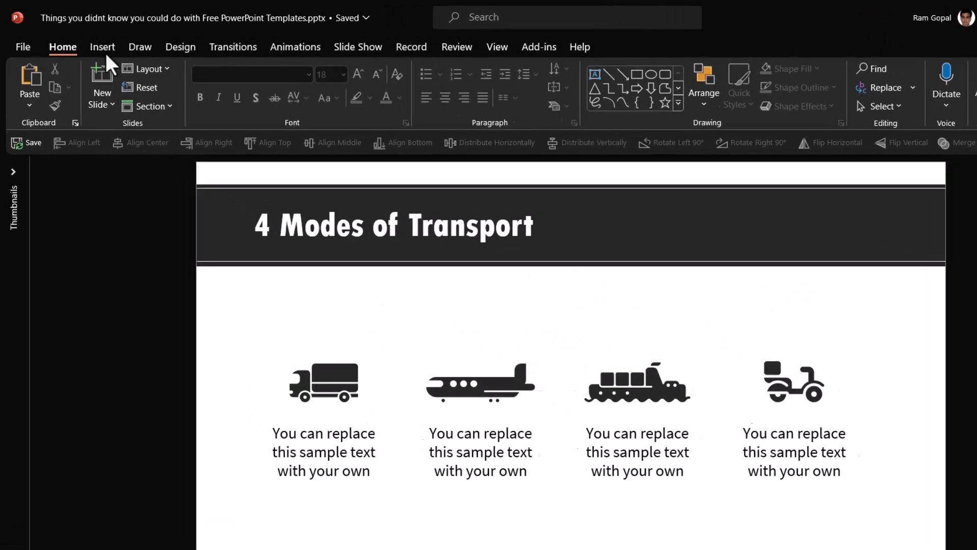
- Browse the Vehicles category of PowerPoint's stock icons and cancel without inserting any
click(86, 39)
click(362, 111)
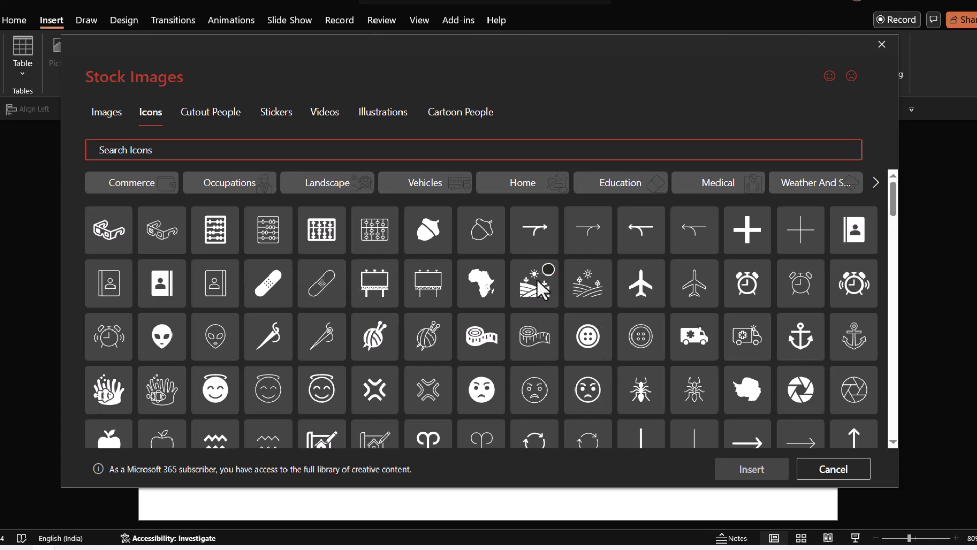
click(448, 199)
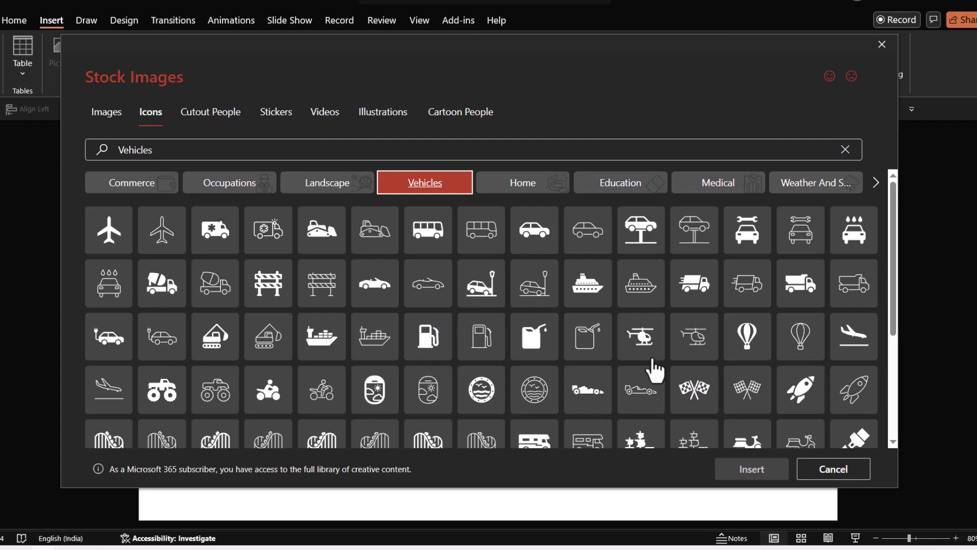
click(833, 471)
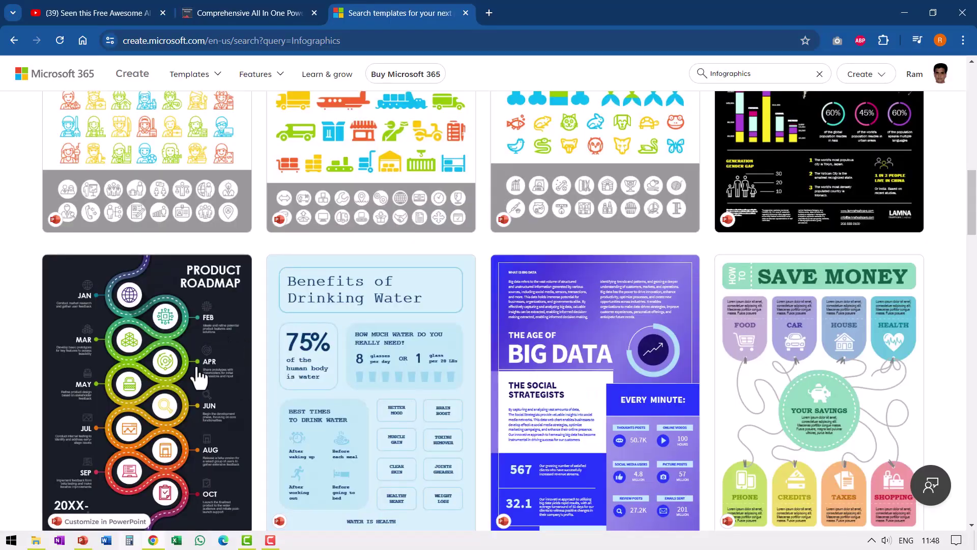
- Open The Better Budget Game poster template in PowerPoint as Gameboard infographics poster.pptx
scroll(201, 379, down, 1)
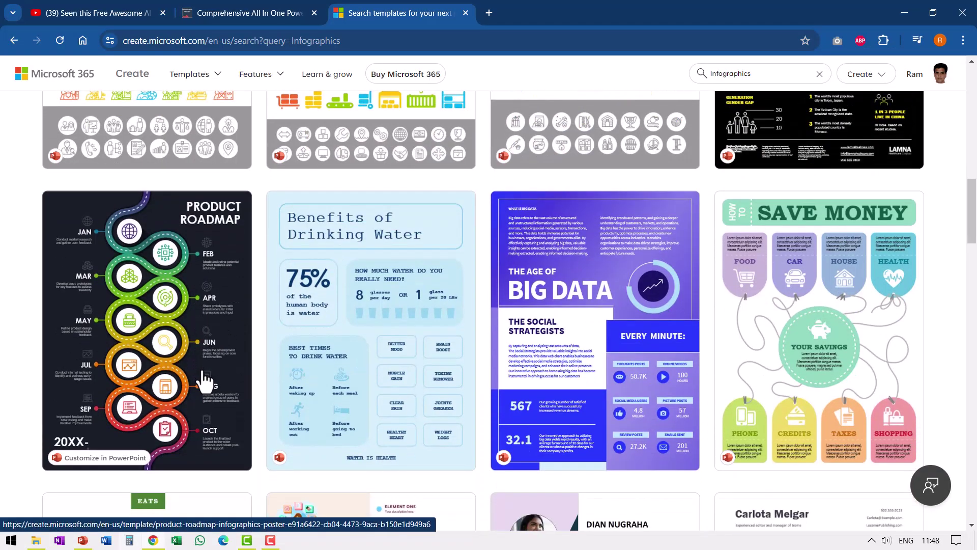
scroll(633, 375, down, 12)
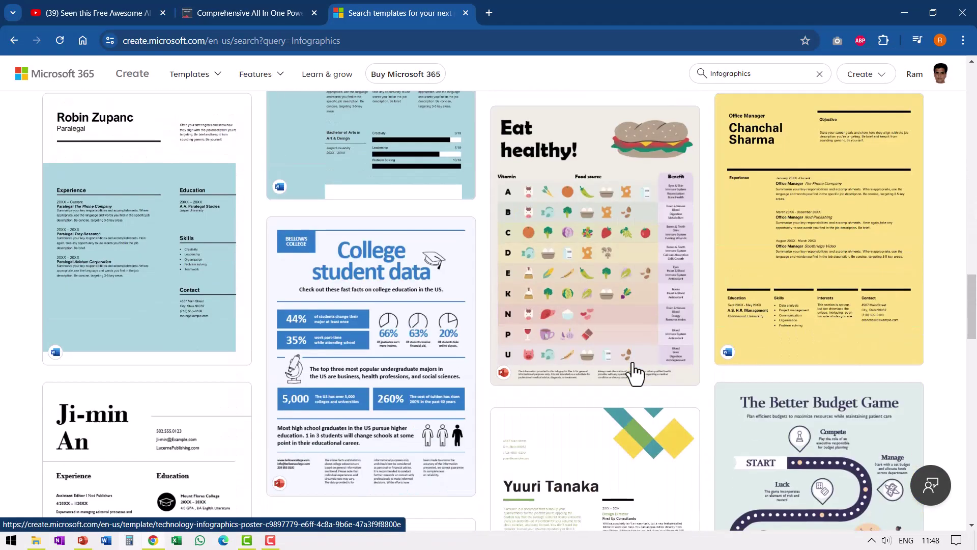
scroll(633, 375, down, 3)
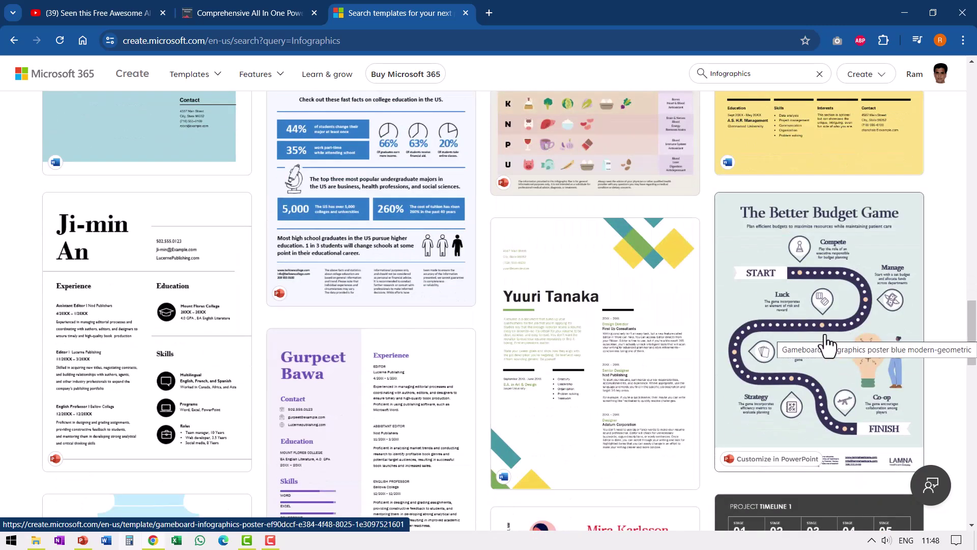
click(778, 344)
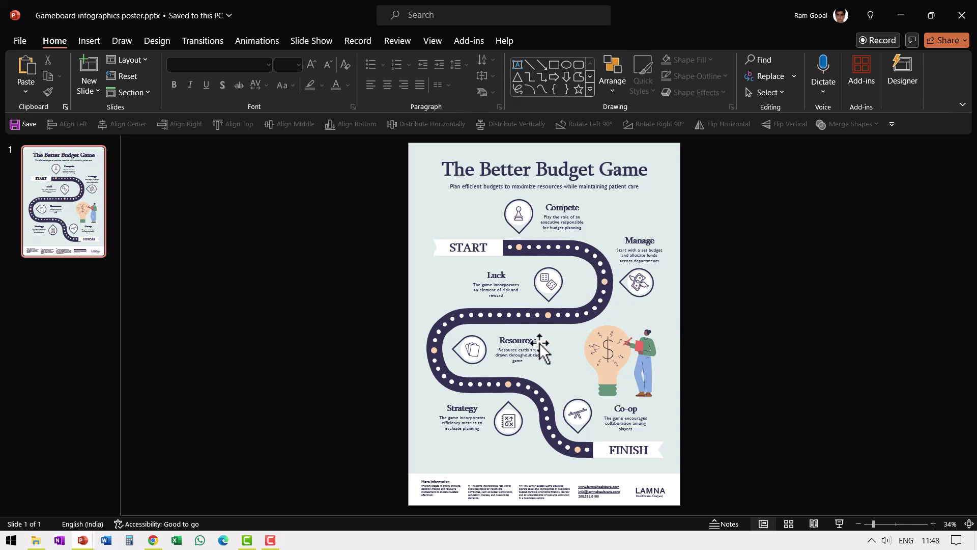
- Inspect the poster's Compete and Manage text boxes, then bring up the View options
click(575, 218)
click(567, 206)
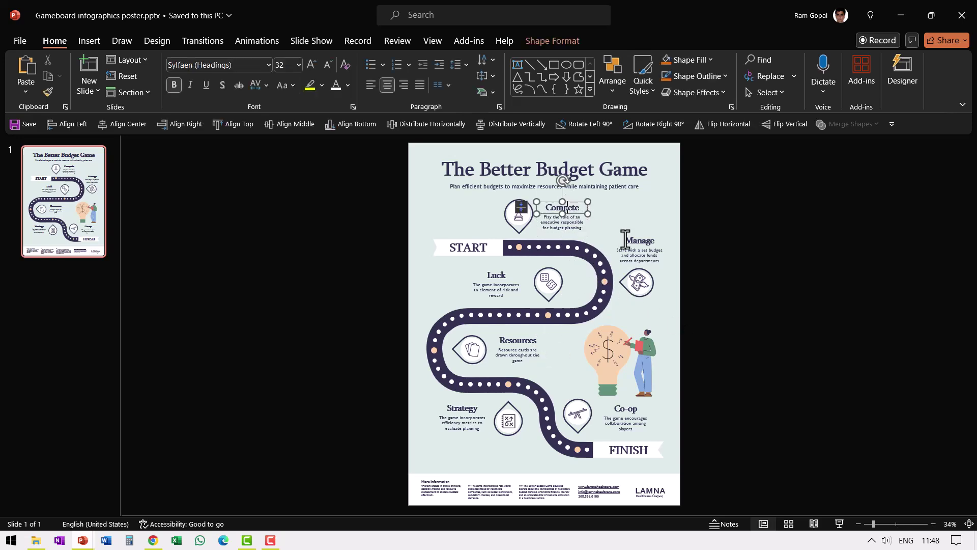
click(640, 240)
click(639, 256)
click(716, 297)
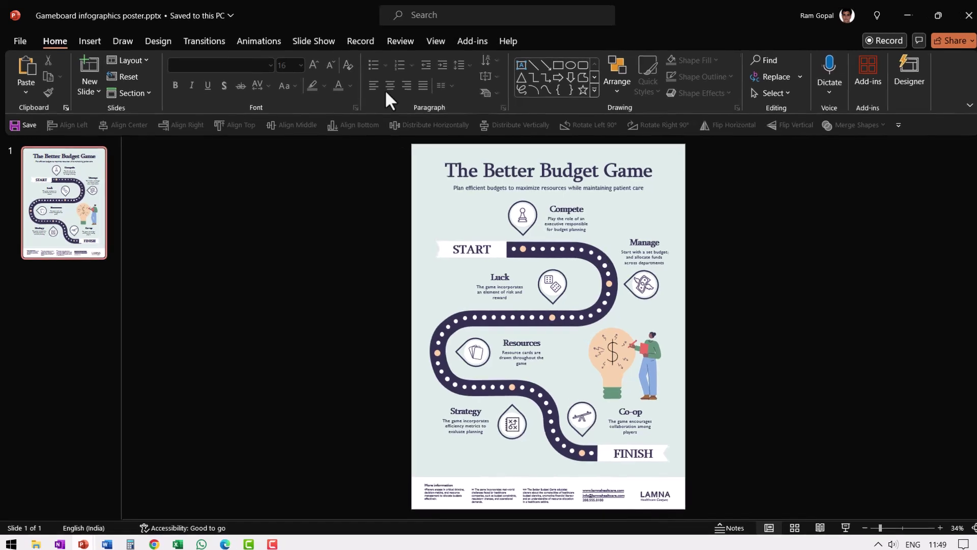
click(432, 40)
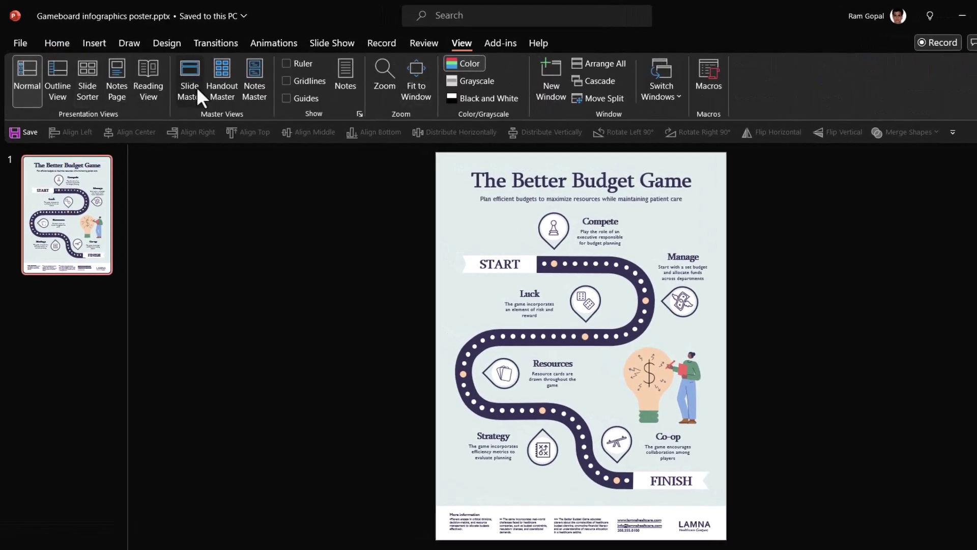
- Copy the winding road shape from the poster's slide master onto Presentation1's blank slide
click(197, 87)
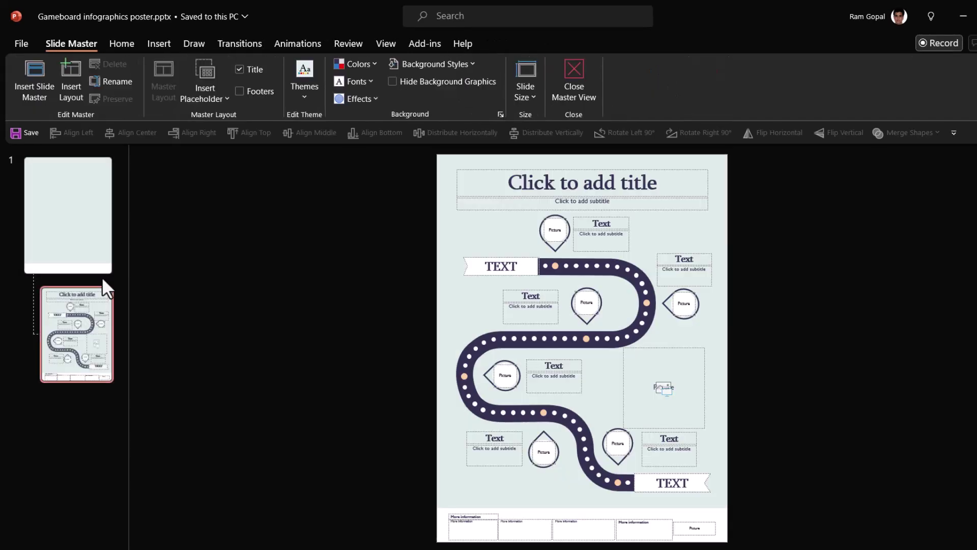
click(616, 279)
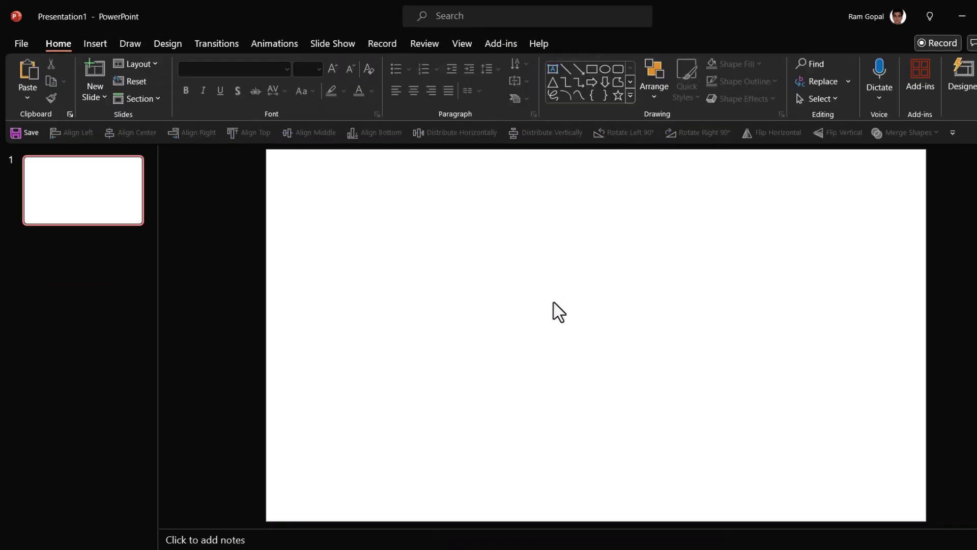
right_click(529, 287)
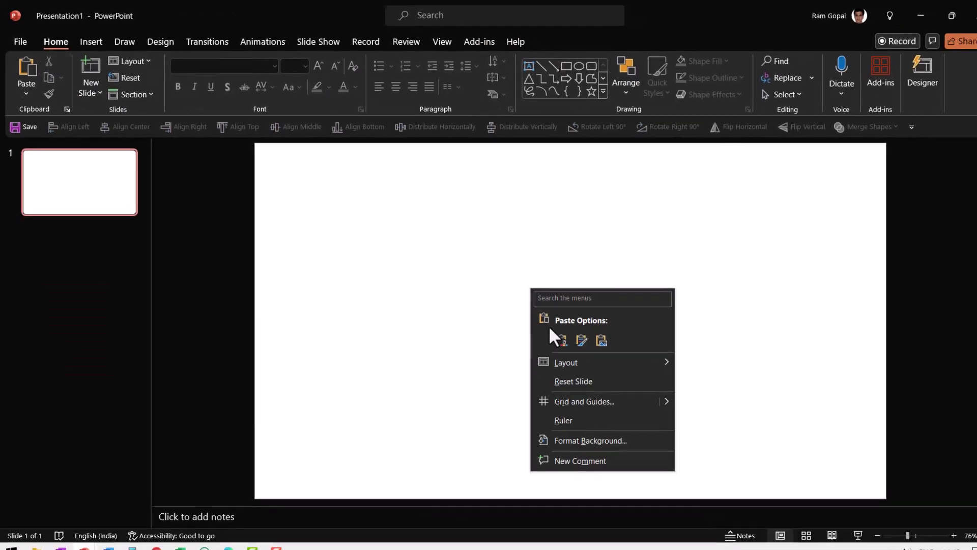
click(556, 336)
scroll(815, 277, up, 5)
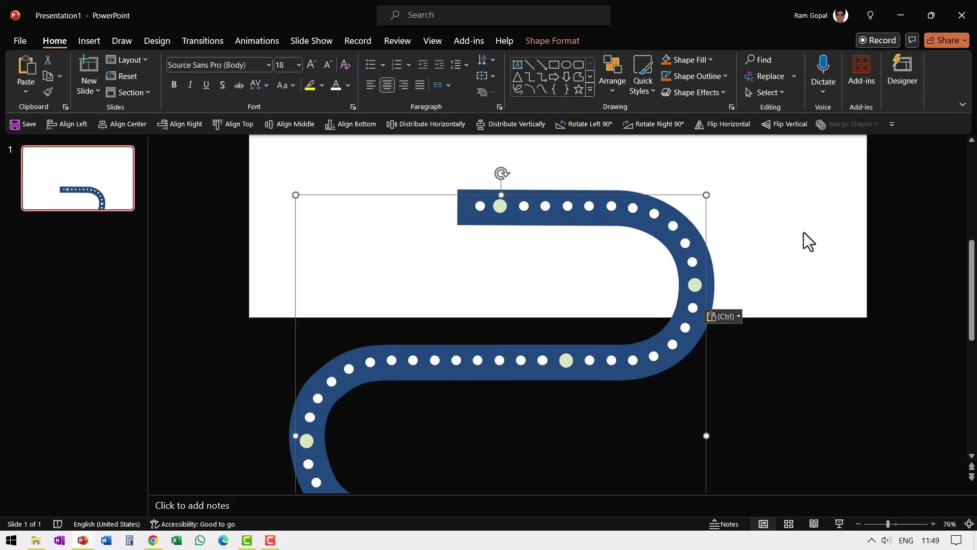
scroll(804, 236, up, 2)
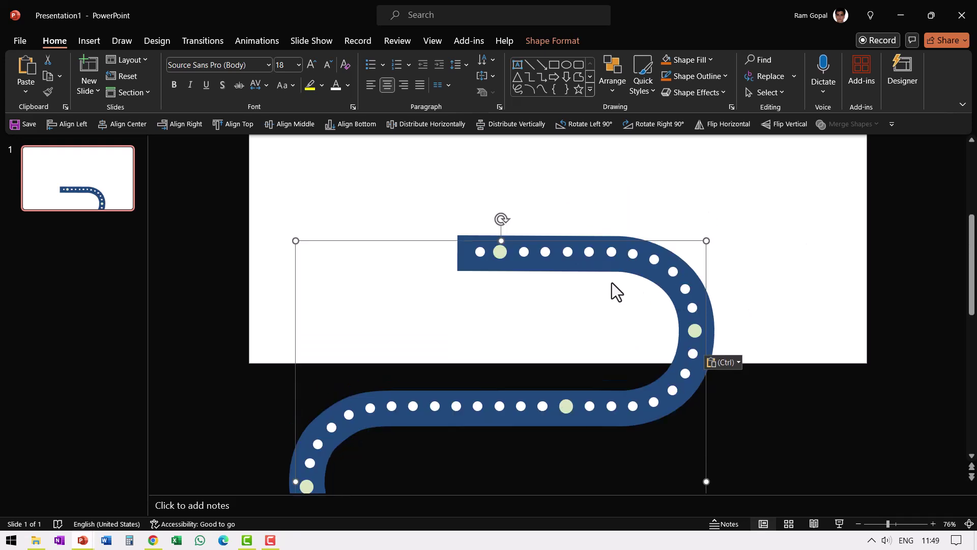
- Change the winding road's outline colour to black, leaving its fill unchanged
drag(455, 258, 465, 270)
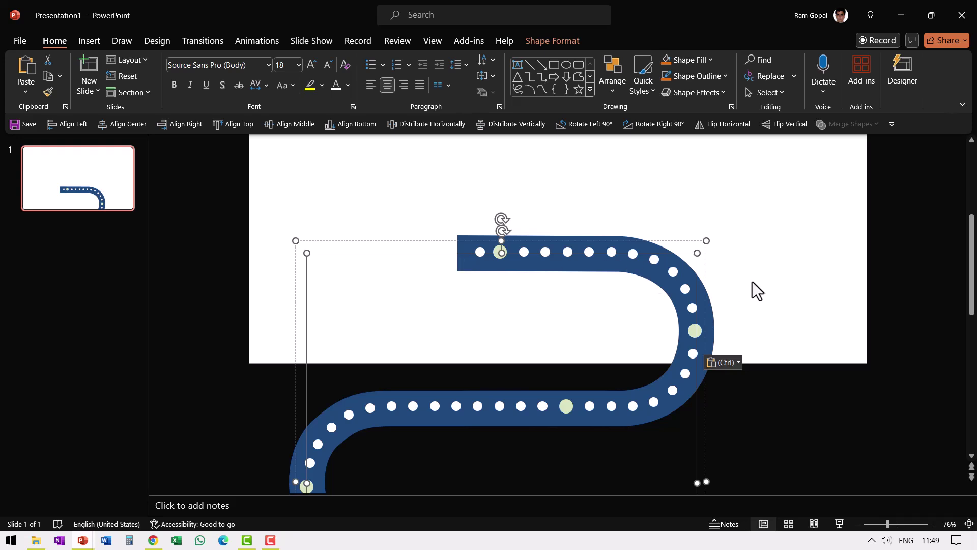
click(683, 61)
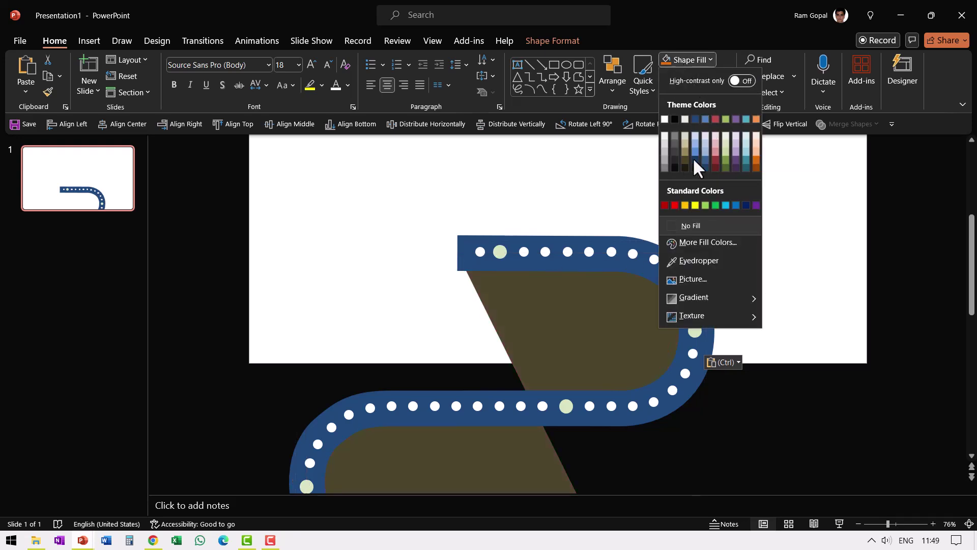
click(799, 181)
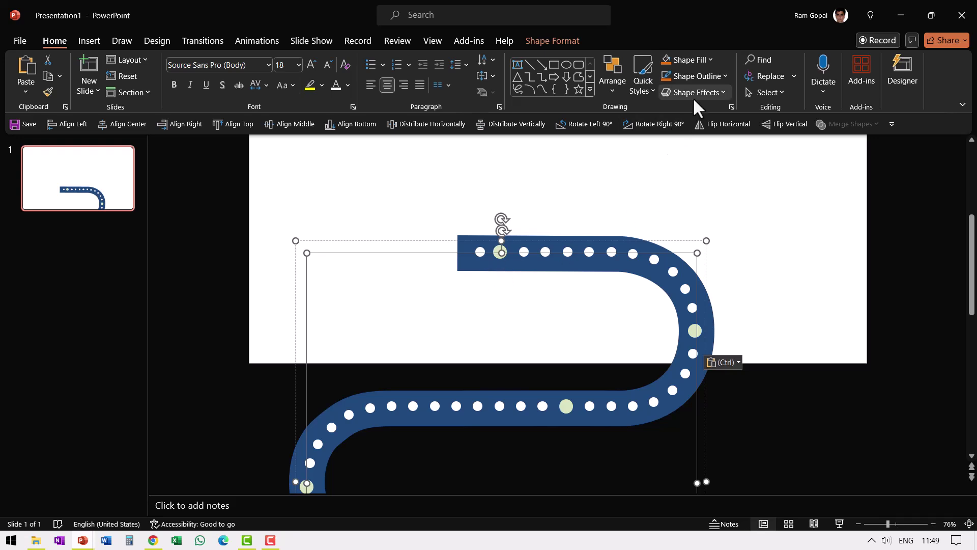
click(694, 78)
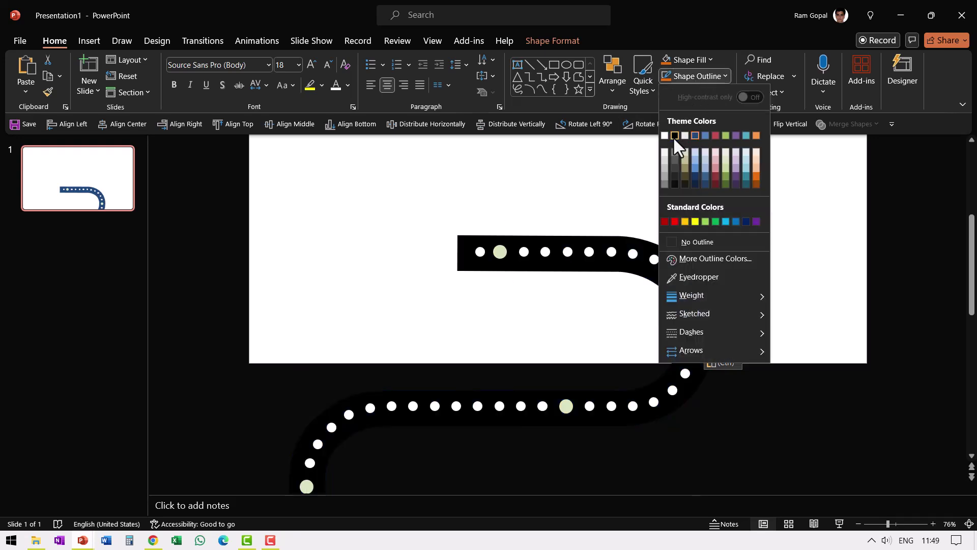
click(675, 136)
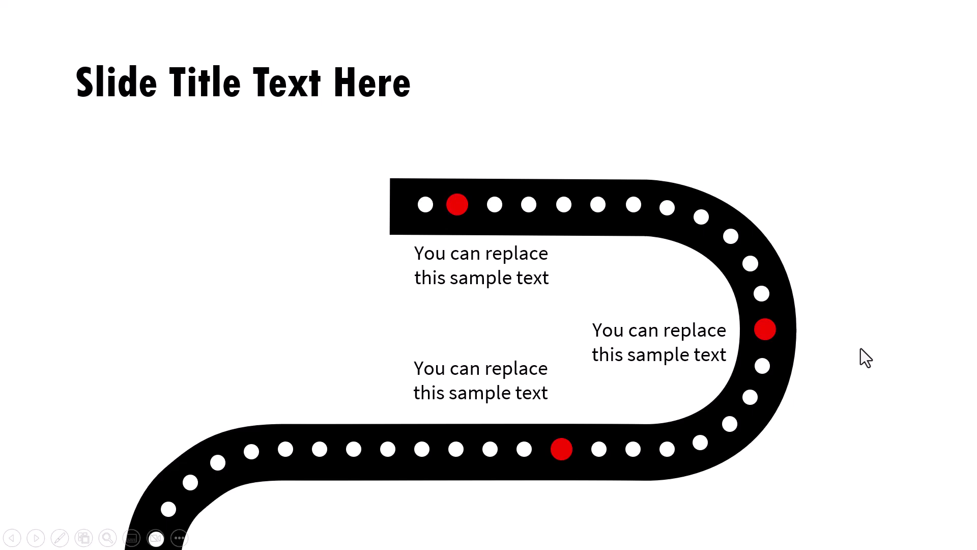
- Advance the slide show from the black roadmap to the next roadmap slide
click(860, 348)
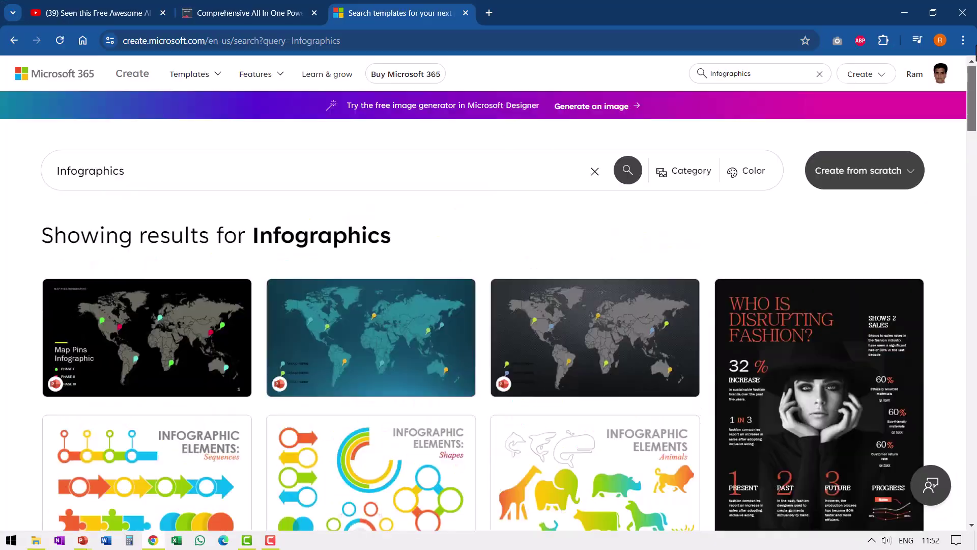
- Replace the search term Infographics with 'Org charts' and browse the matching templates
drag(153, 170, 10, 173)
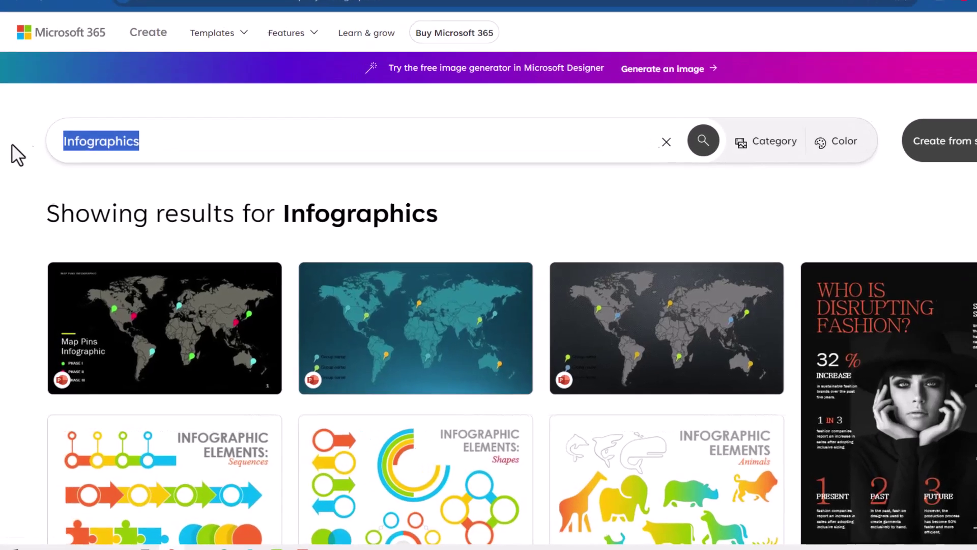
text(Org cha)
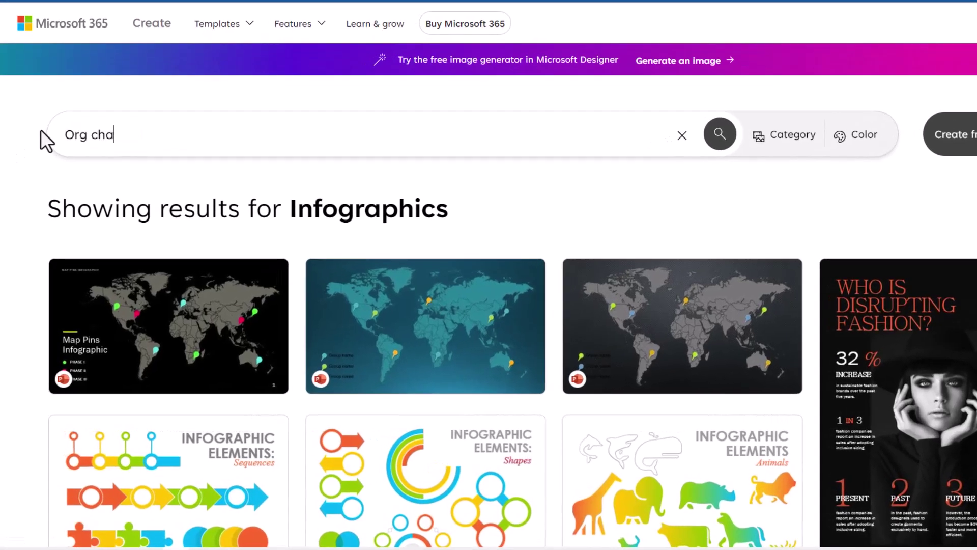
text(rts)
key(Return)
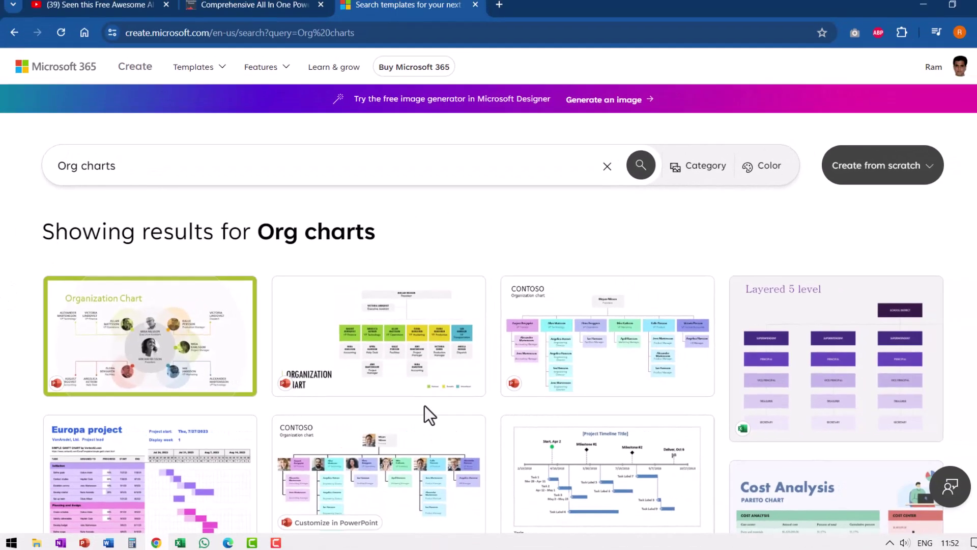
scroll(662, 331, down, 4)
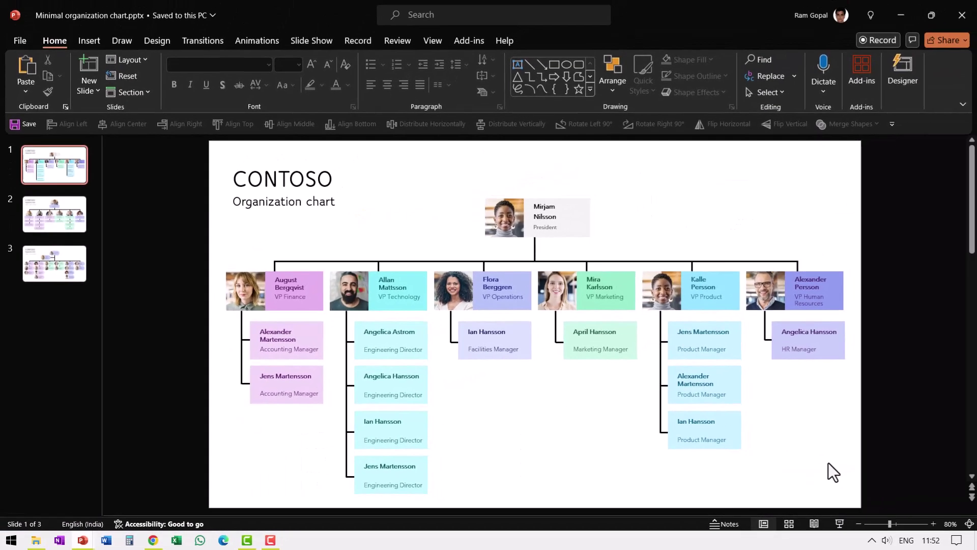
click(62, 218)
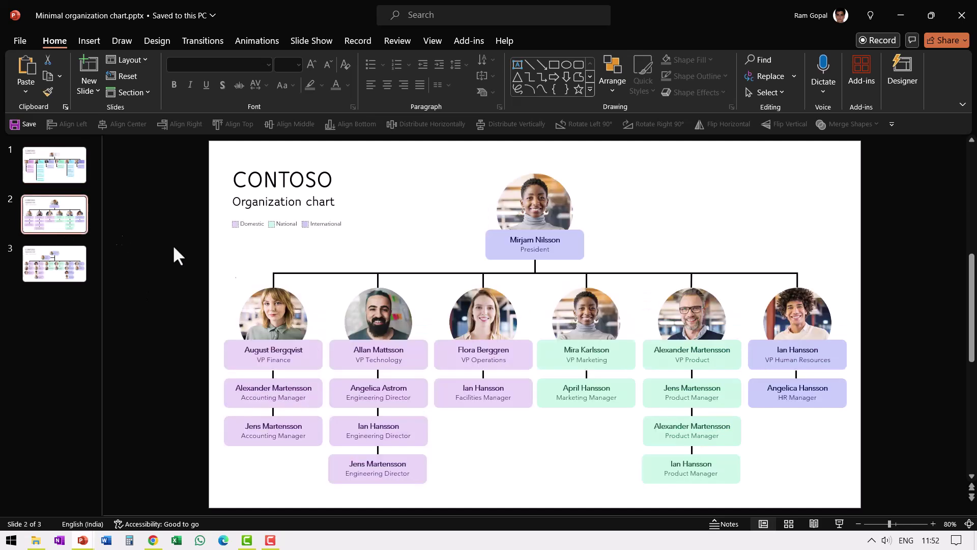
click(542, 201)
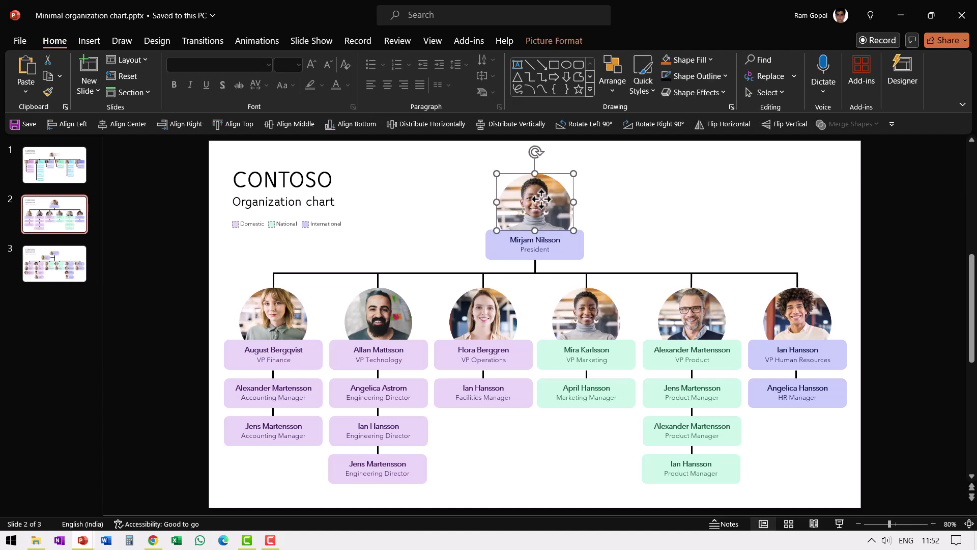
key(Delete)
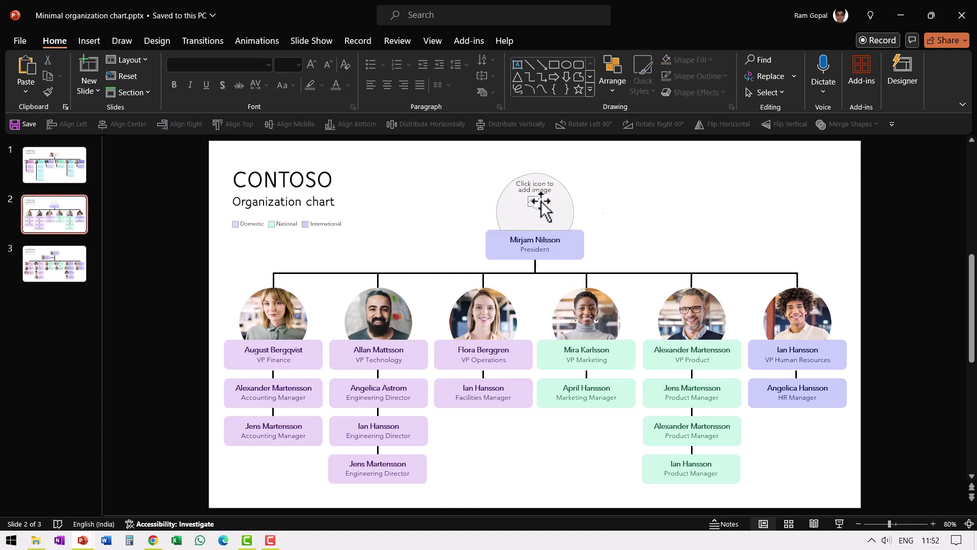
click(536, 205)
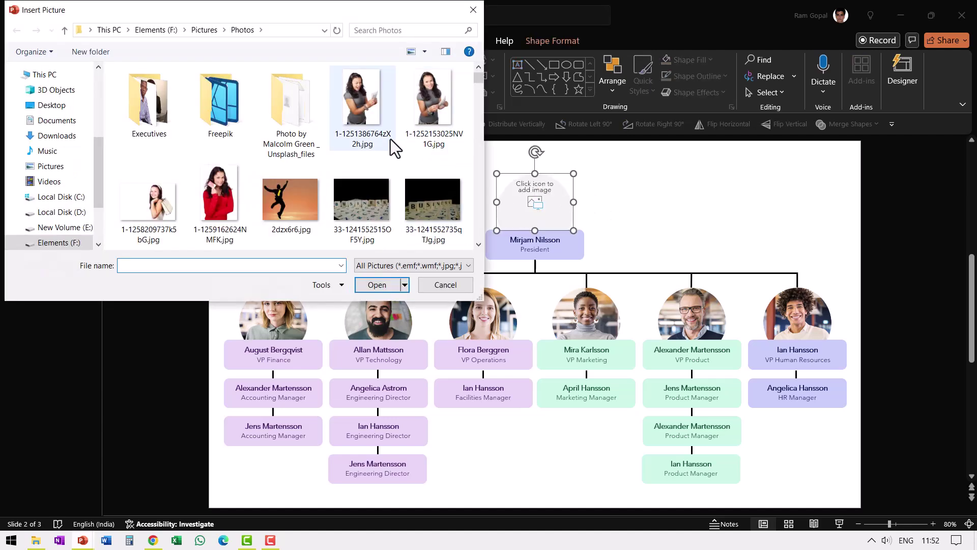
click(351, 107)
click(231, 199)
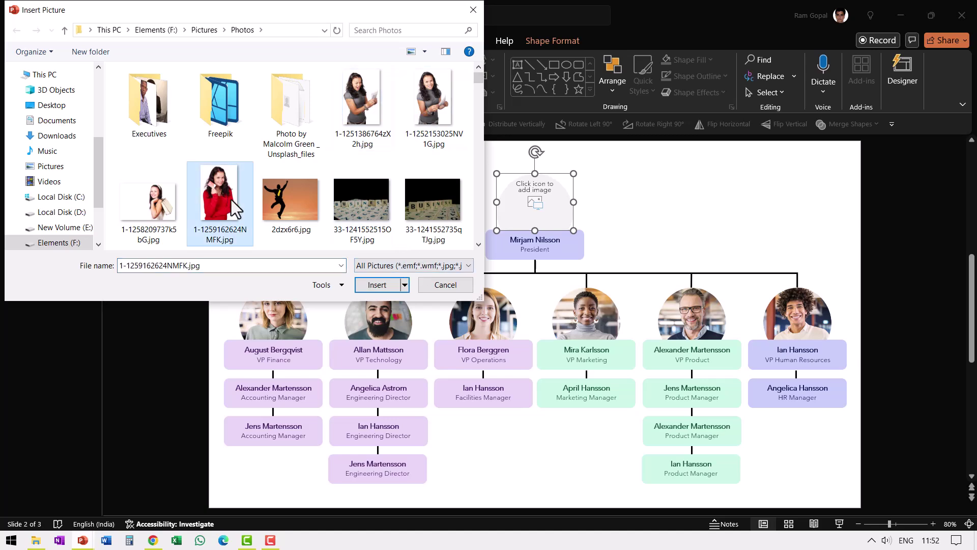
click(377, 284)
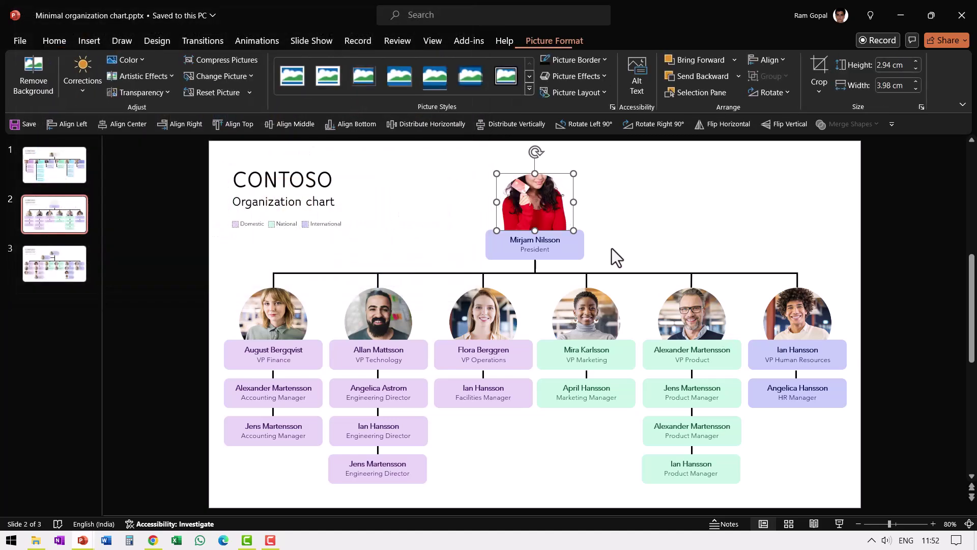
- Crop the new photo to frame the face in its circle, view slide 3, and return to the browser
click(821, 65)
drag(537, 195, 527, 228)
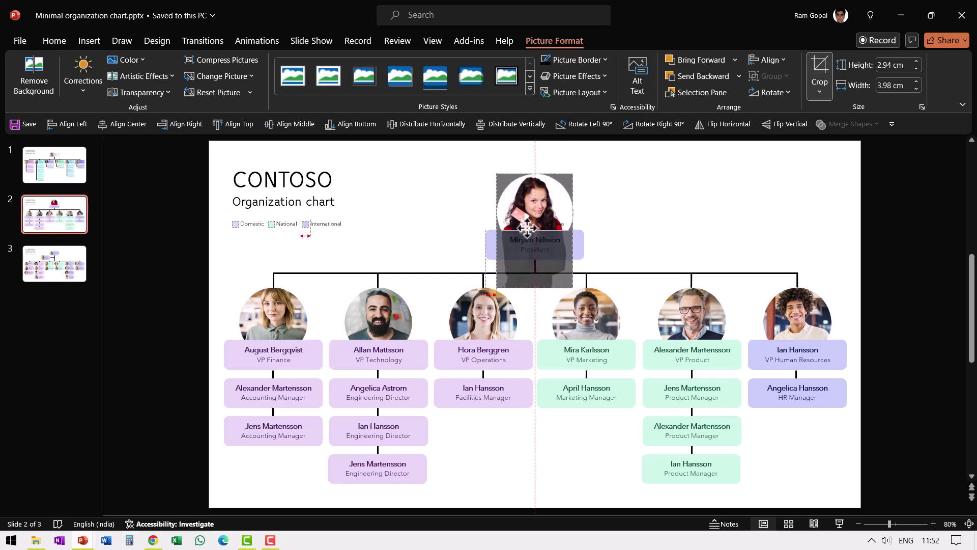
click(683, 231)
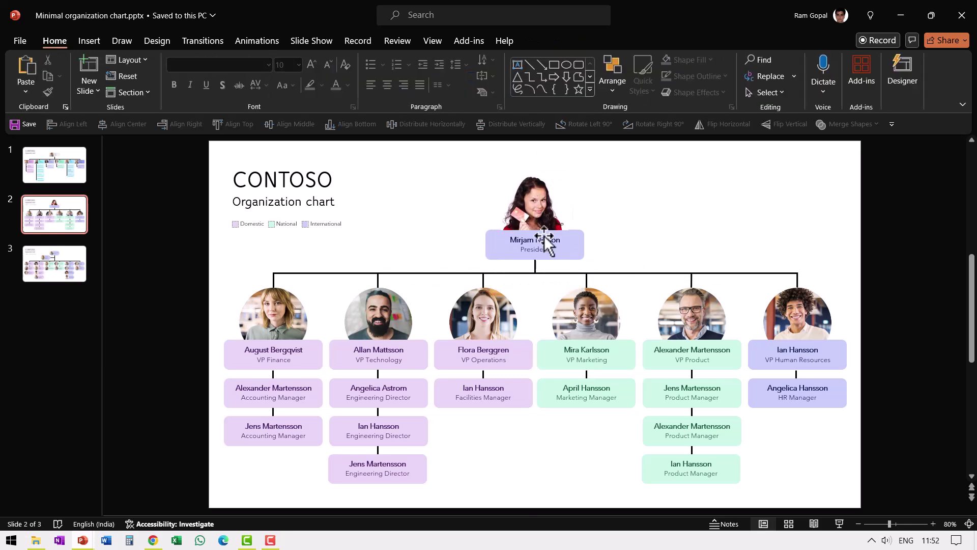
click(514, 243)
click(670, 255)
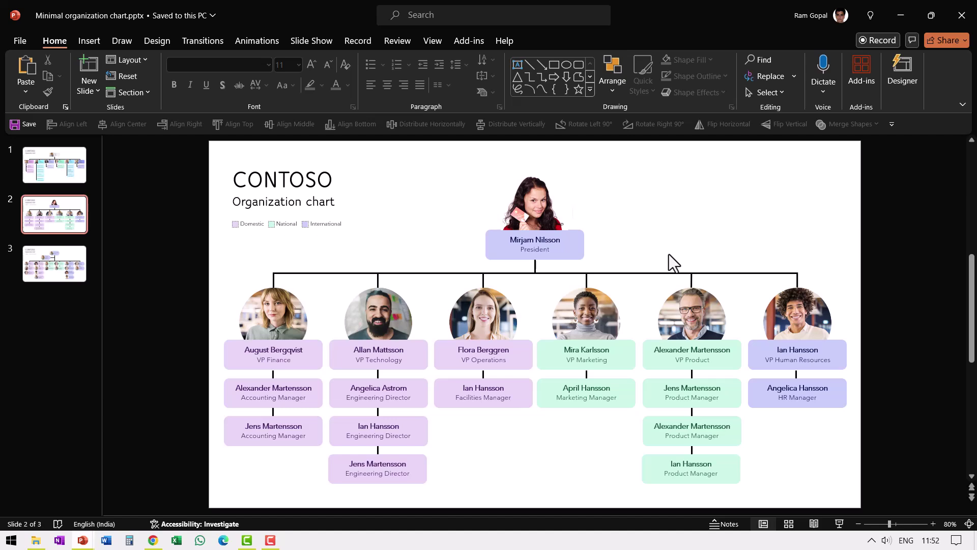
click(52, 267)
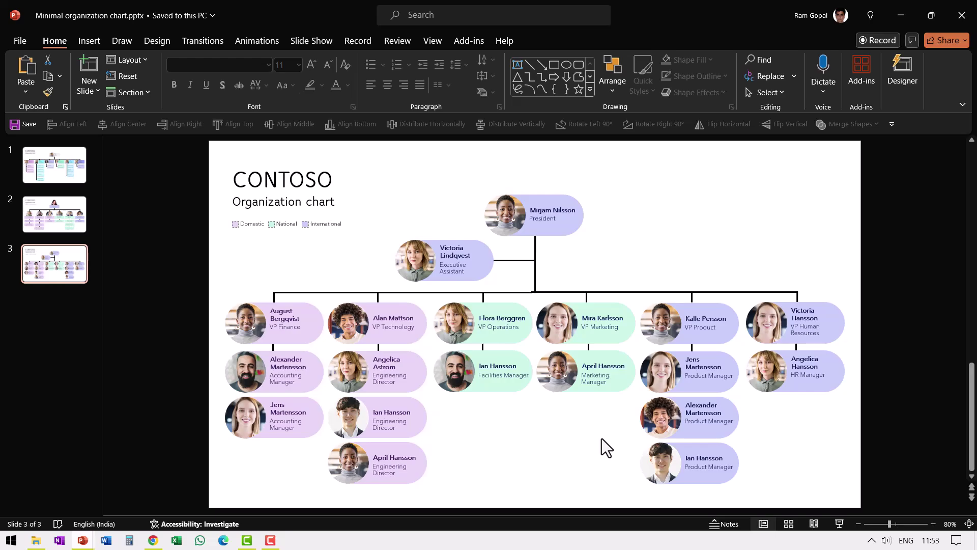
key(alt+Tab)
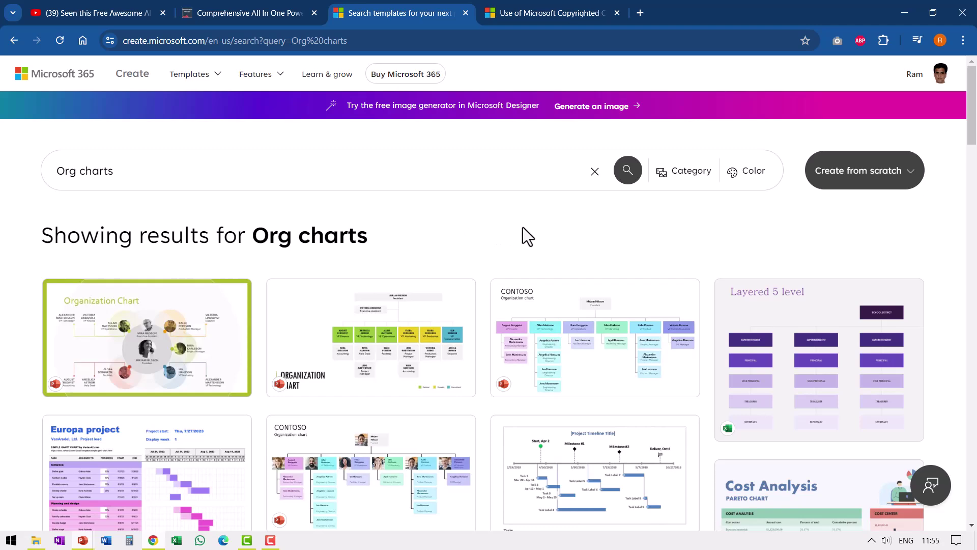
- Read through the Use of Microsoft copyrighted content page, then go back to the templates tab
click(530, 13)
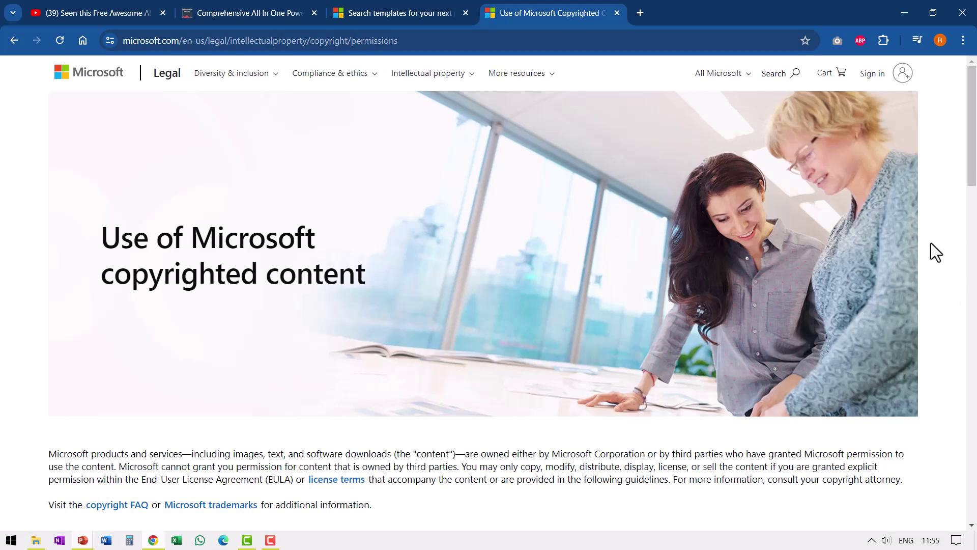
scroll(932, 241, down, 3)
scroll(937, 259, down, 9)
scroll(939, 277, up, 12)
key(ctrl+shift+Tab)
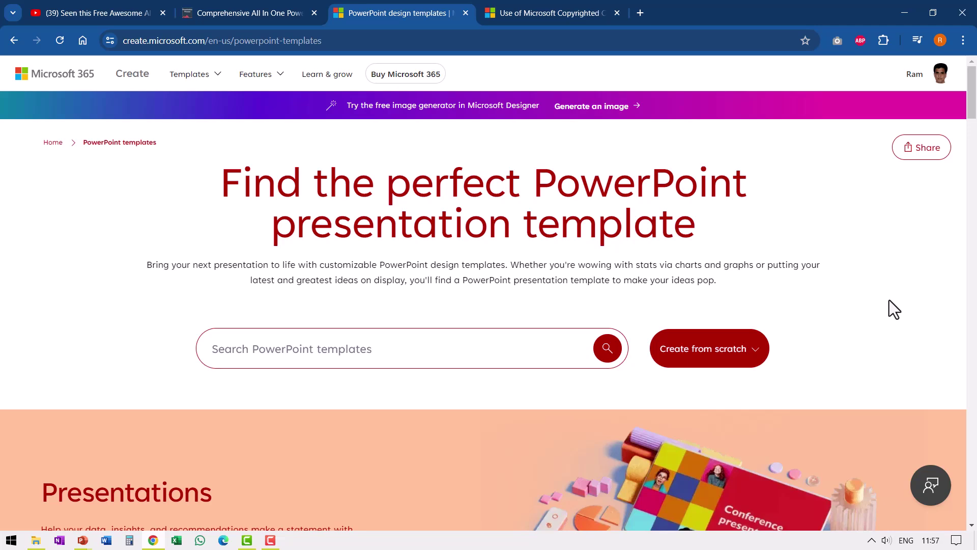
- Scroll down the Microsoft Create PowerPoint templates page to look over more templates
scroll(877, 290, down, 3)
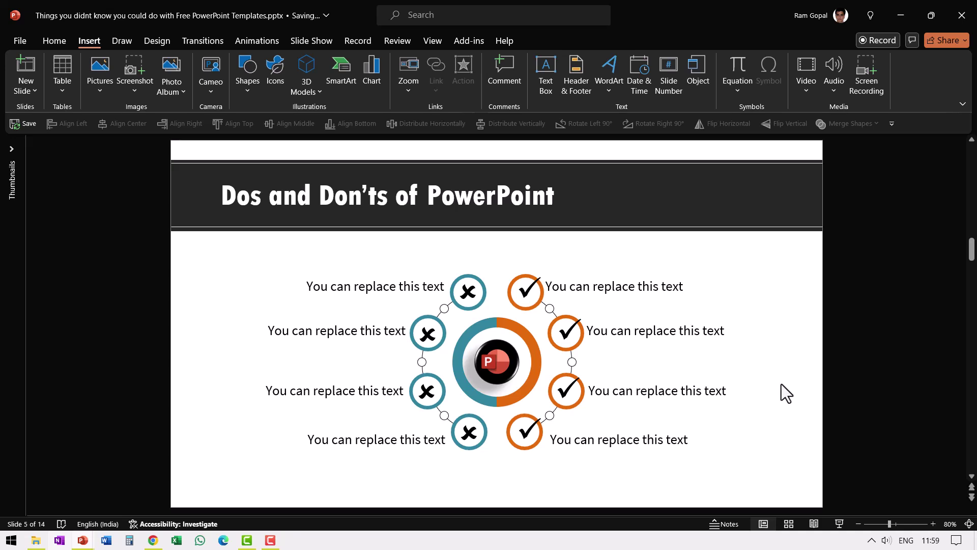
- Browse the winding-road slides 5 to 7, then bring up the Comprehensive All In One PowerPoint Bundle 2.0 page
scroll(781, 384, down, 1)
scroll(780, 384, down, 1)
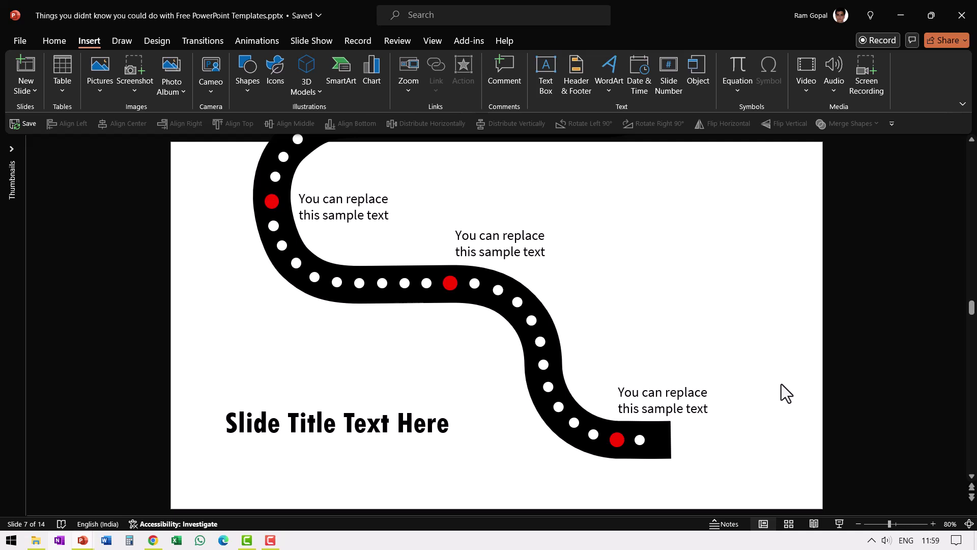
scroll(781, 384, up, 2)
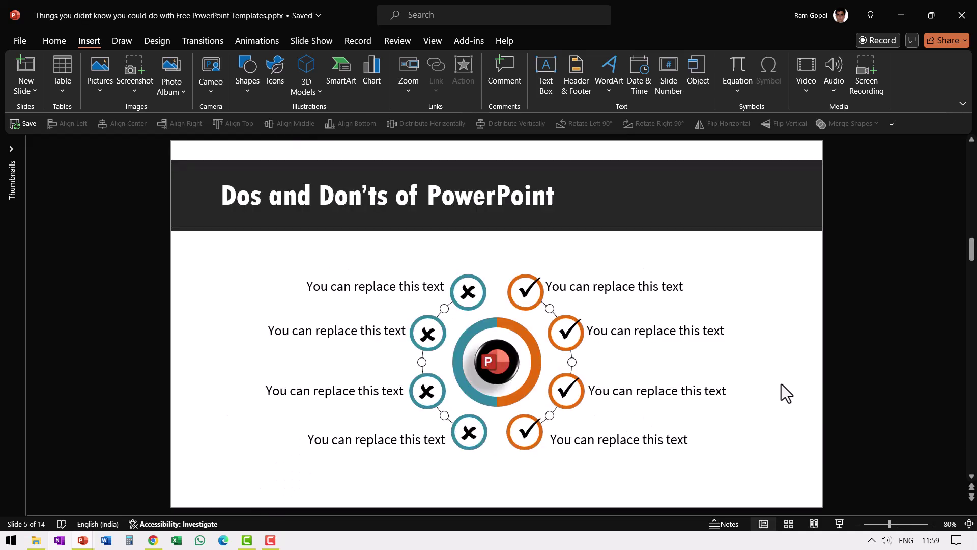
key(alt+Tab)
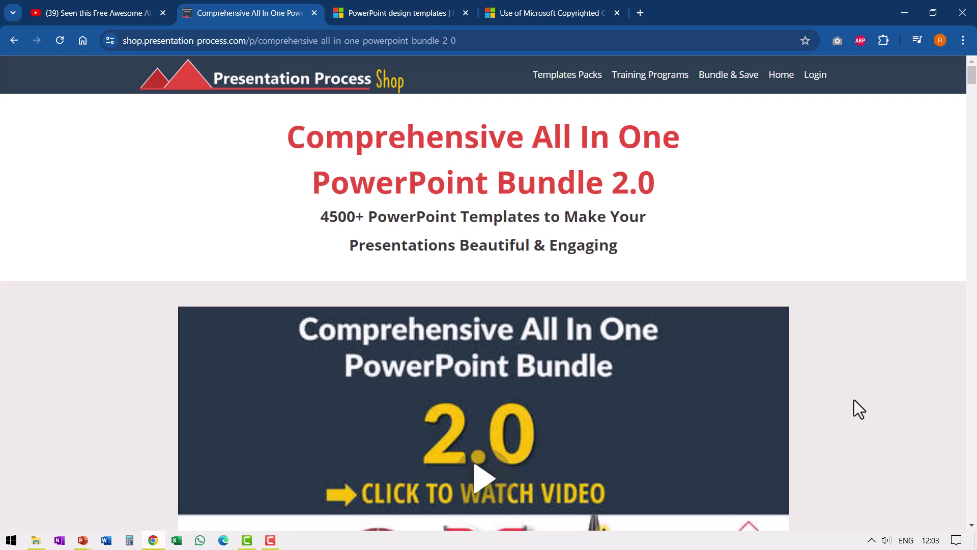
- Switch to the YouTube tab playing 'Seen this Free Awesome AI Designer Tool by Microsoft?'
key(ctrl+shift+Tab)
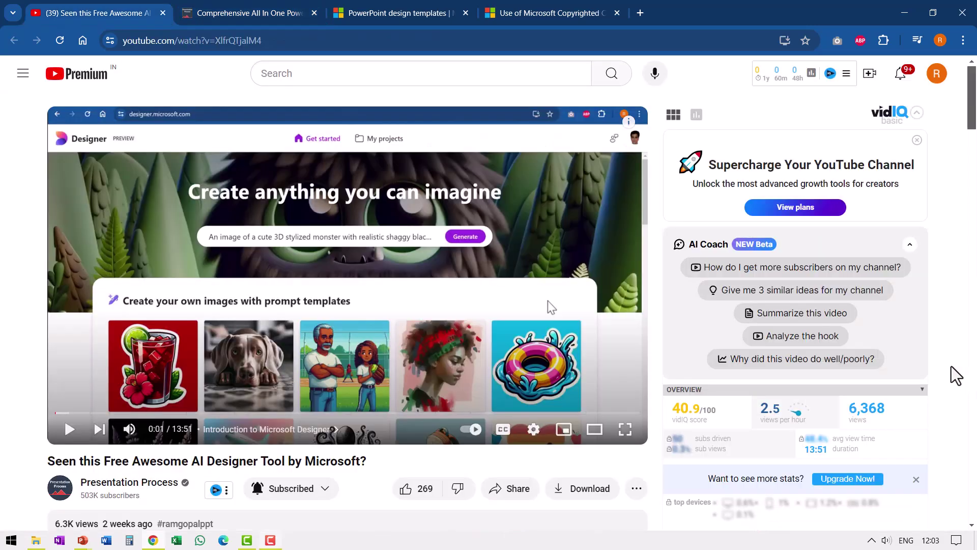